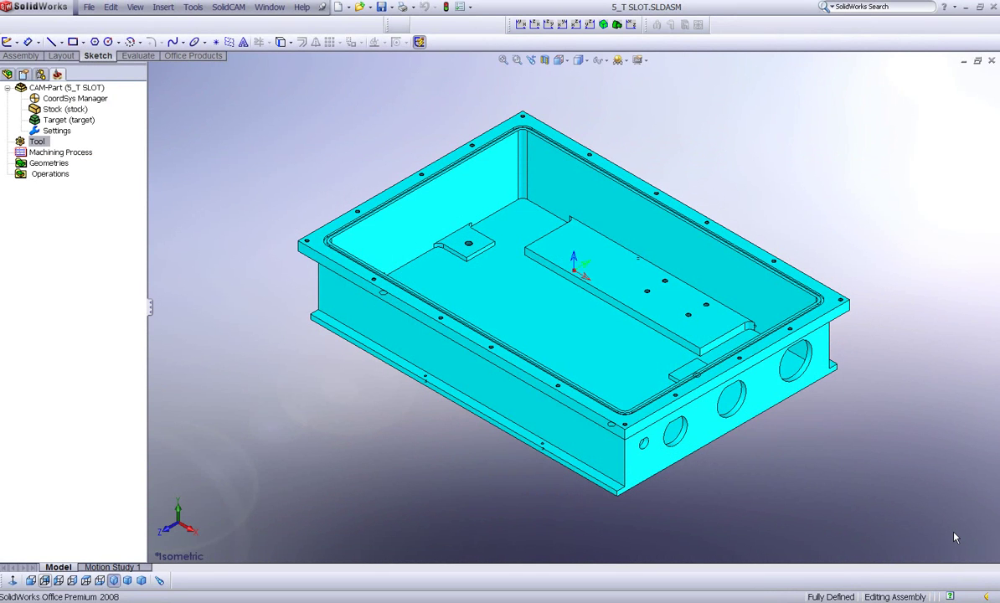
Add a new T-Slot operation under Operations.
middle_click_drag(650, 410, 706, 459)
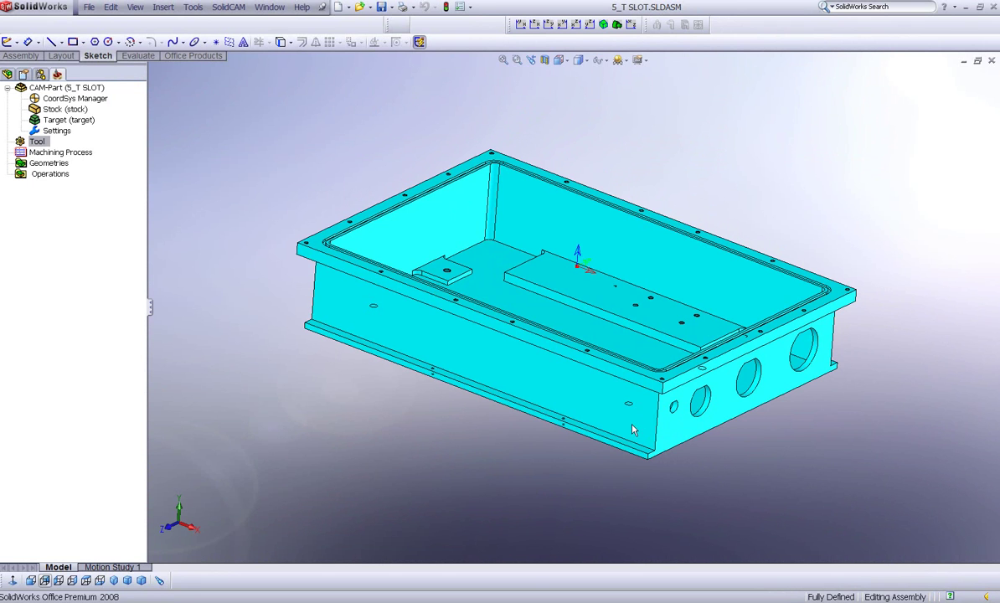
middle_click_drag(661, 415, 671, 379)
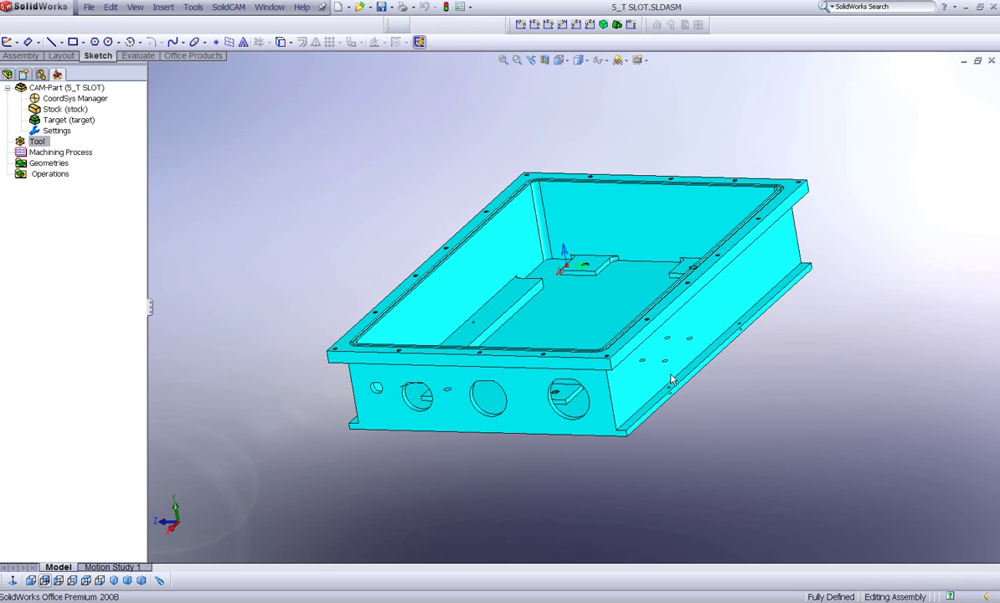
key("ctrl+7")
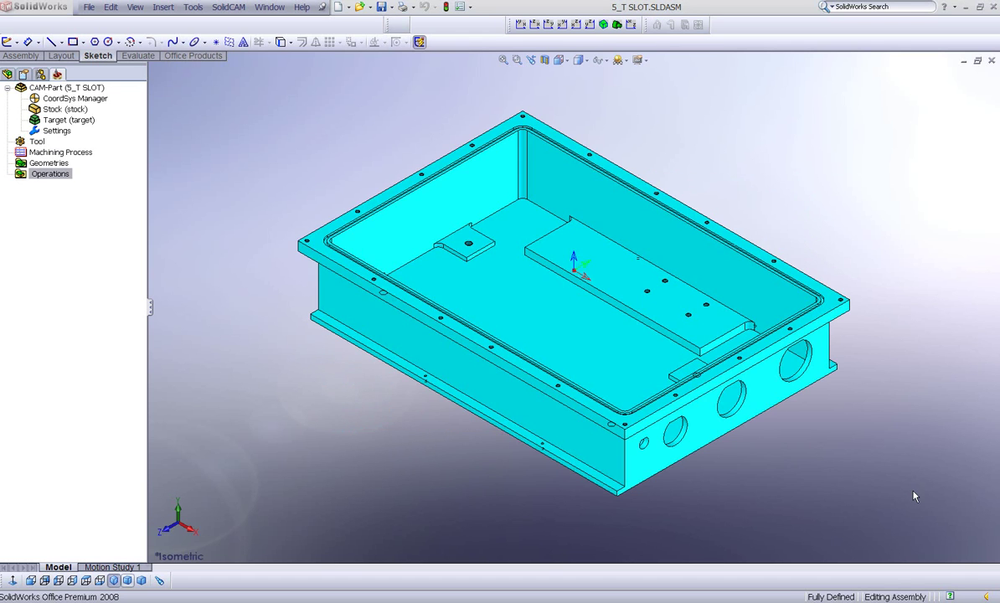
right_click(50, 174)
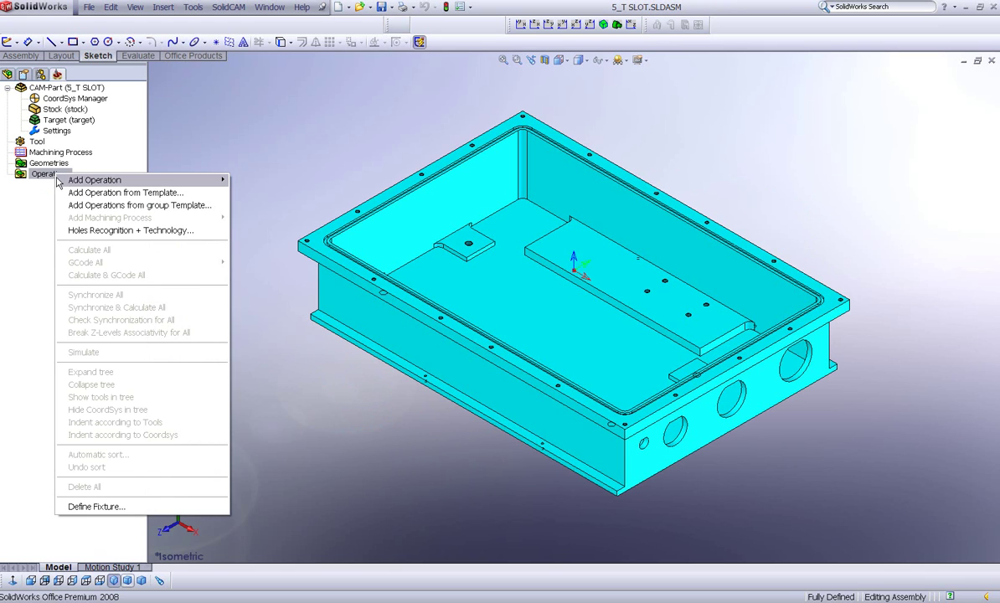
mouse_move(76, 180)
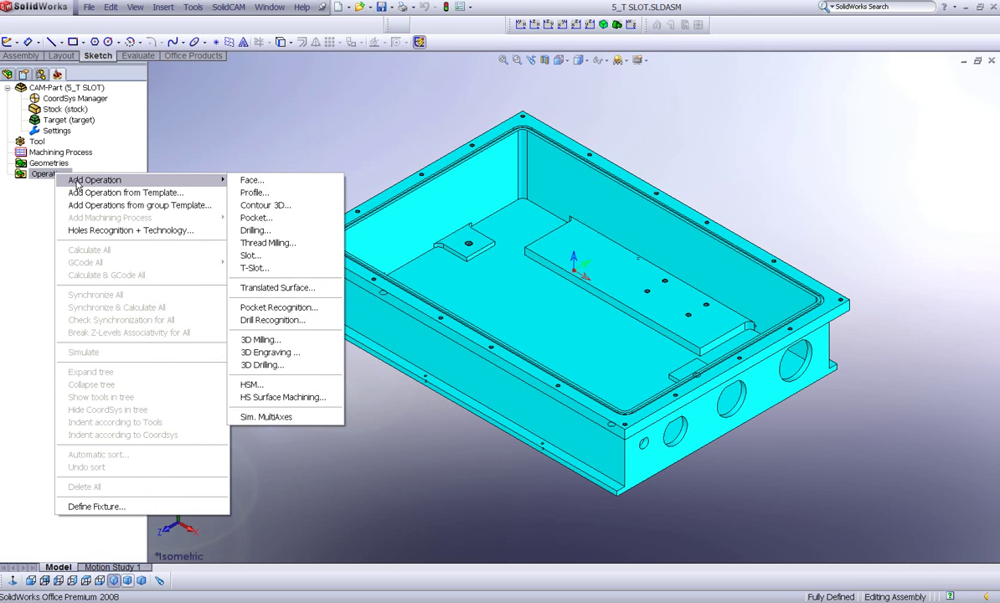
left_click(279, 269)
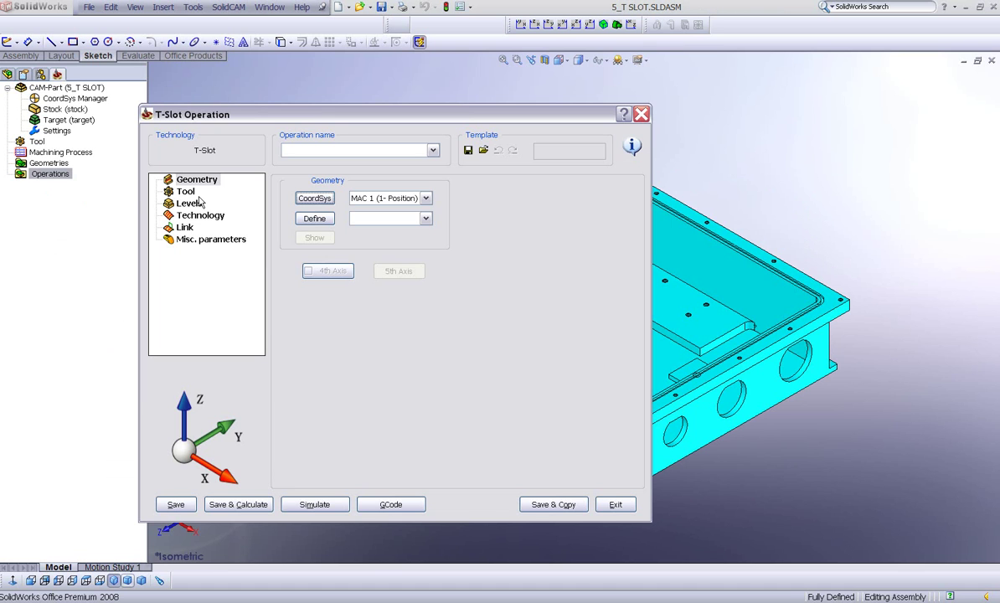
Define the slot geometry from the box's two long lower edges, reversing the second chain.
left_click(312, 218)
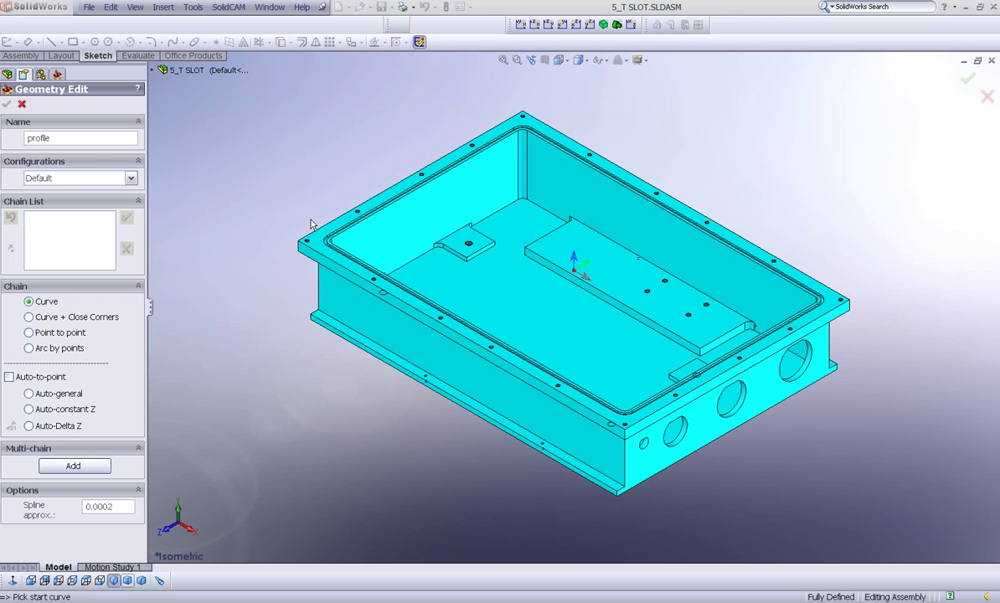
left_click(553, 450)
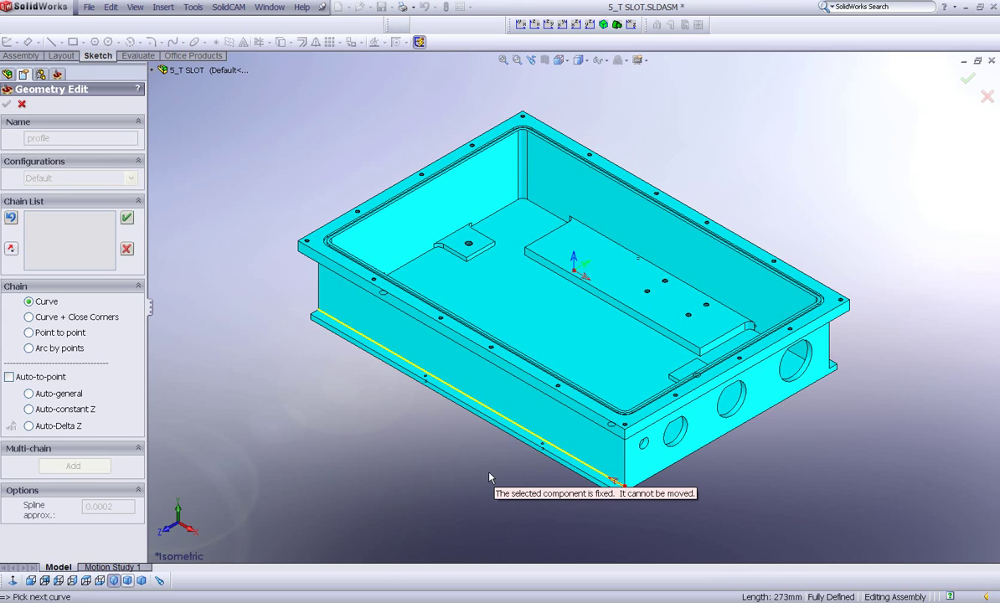
left_click(126, 216)
middle_click_drag(355, 363, 629, 471)
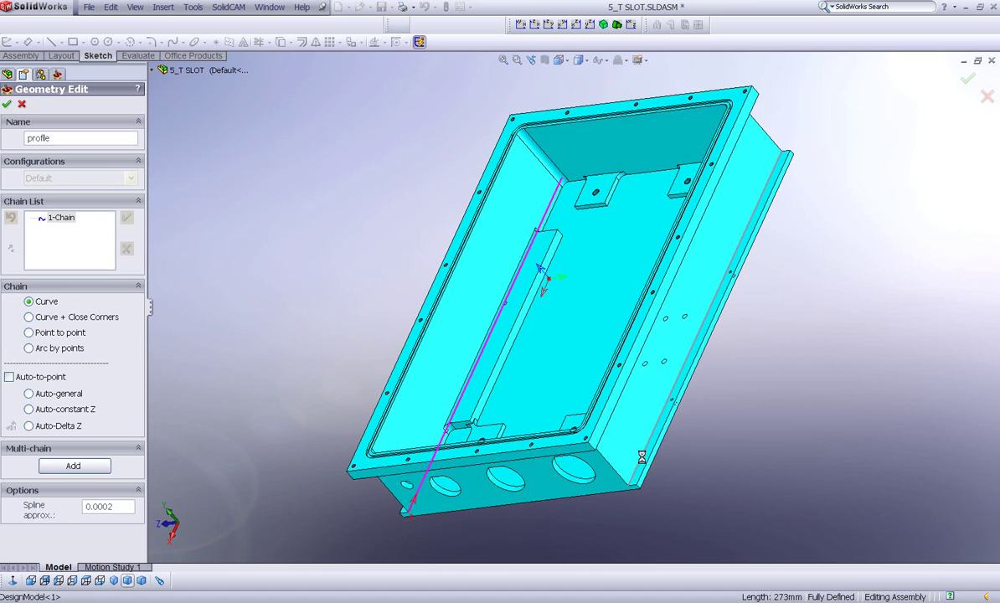
left_click(634, 463)
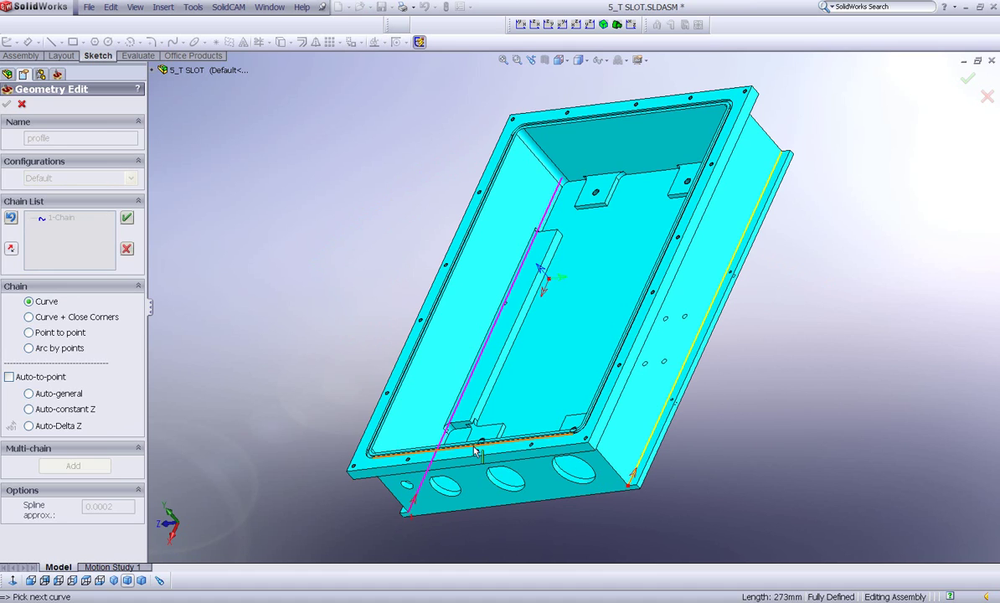
left_click(10, 250)
left_click(122, 216)
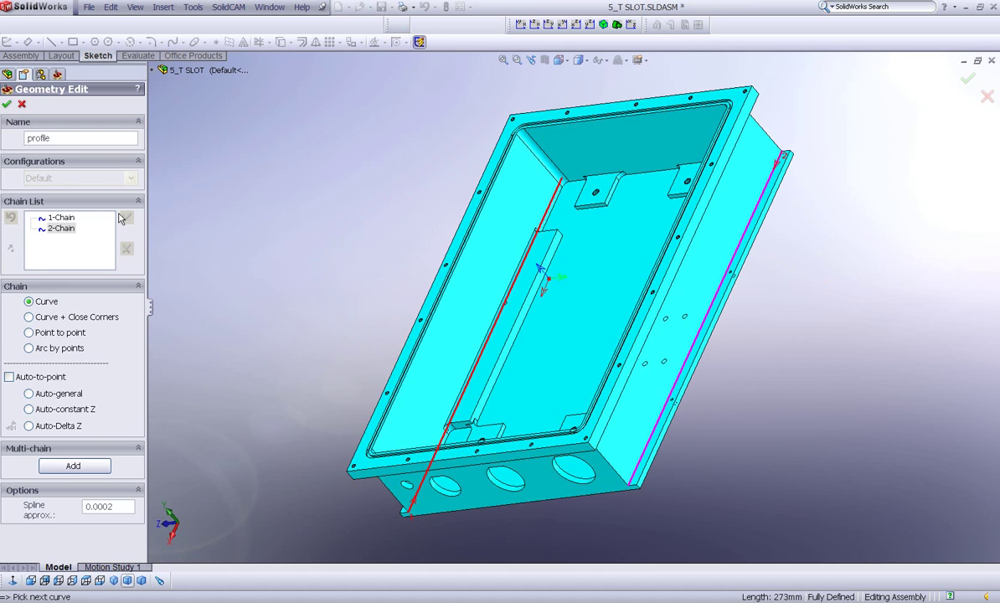
Confirm the profile geometry and assign tool 1, the 24 mm slot mill with 4 mm cutting length.
left_click(7, 104)
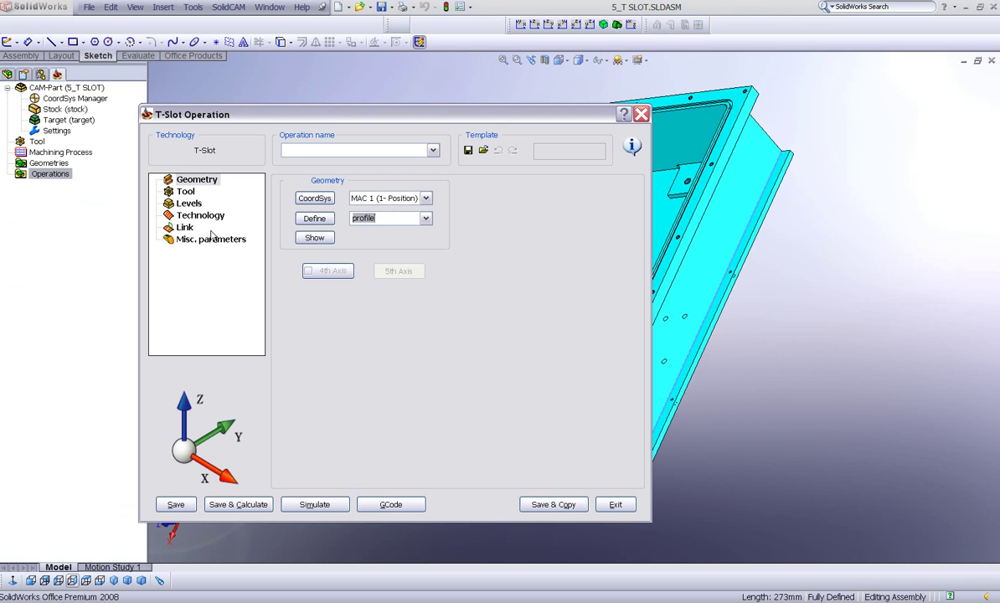
left_click(186, 193)
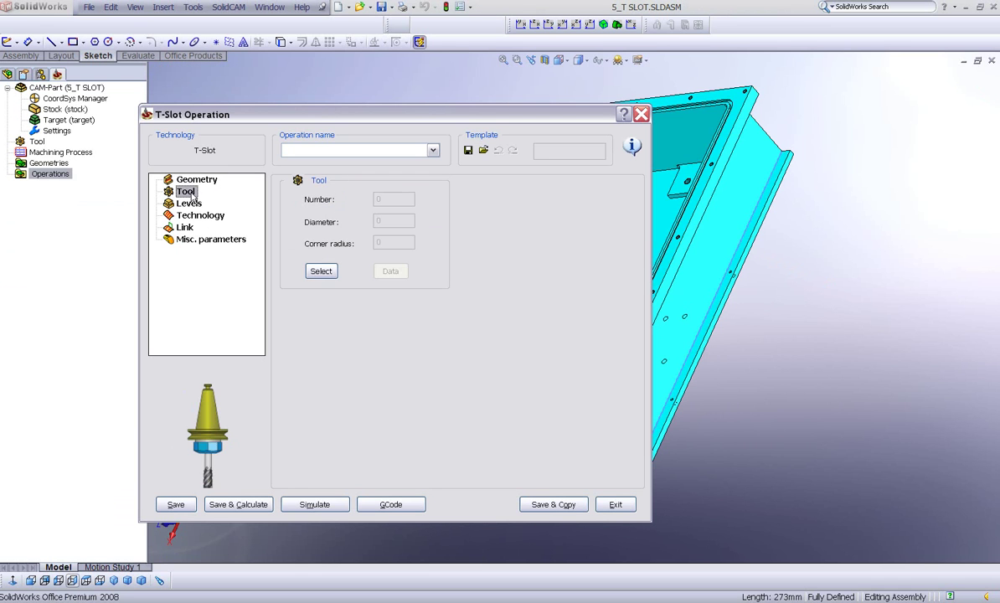
left_click(305, 271)
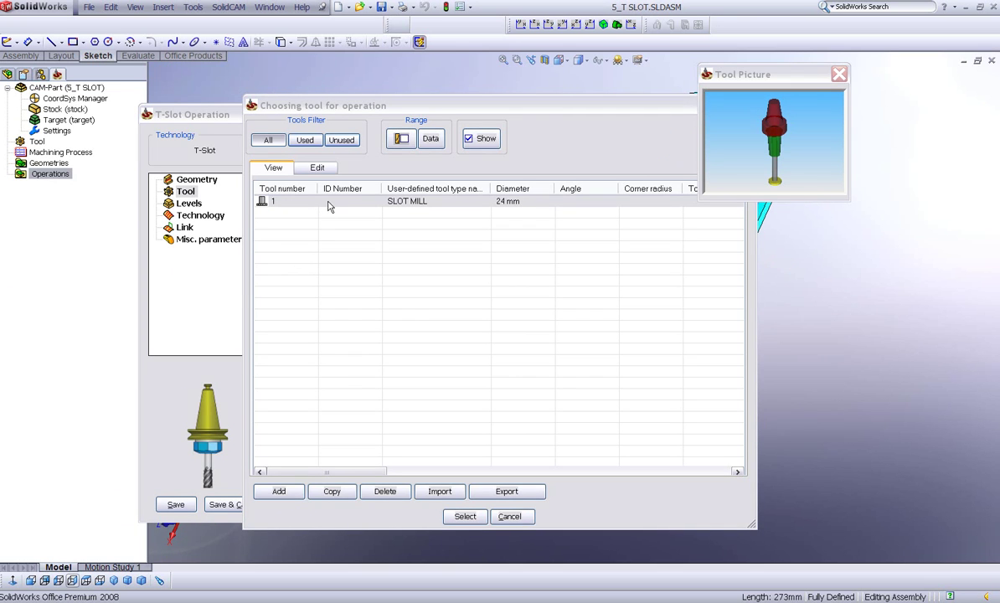
left_click(318, 168)
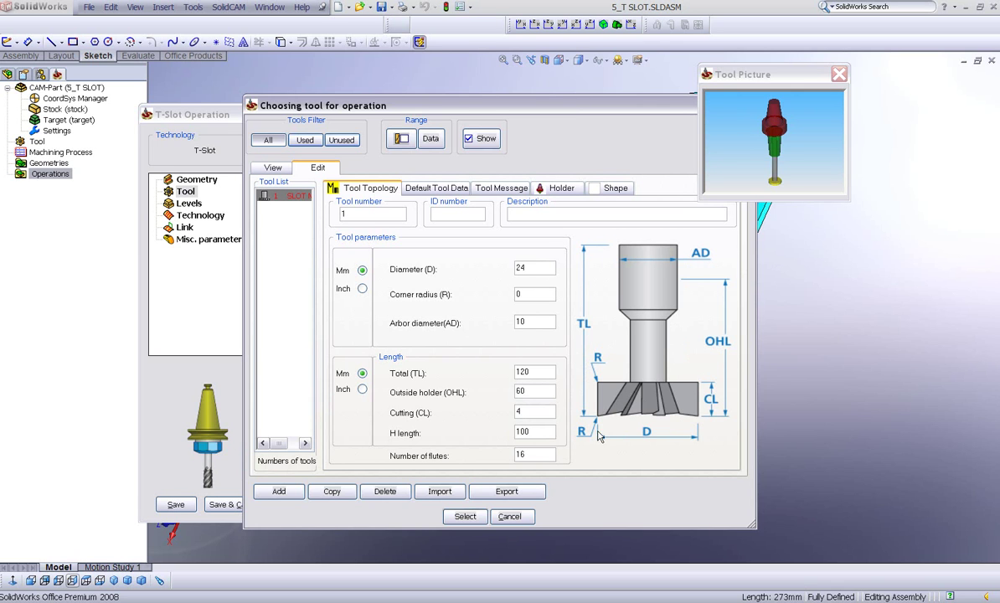
left_click(647, 444)
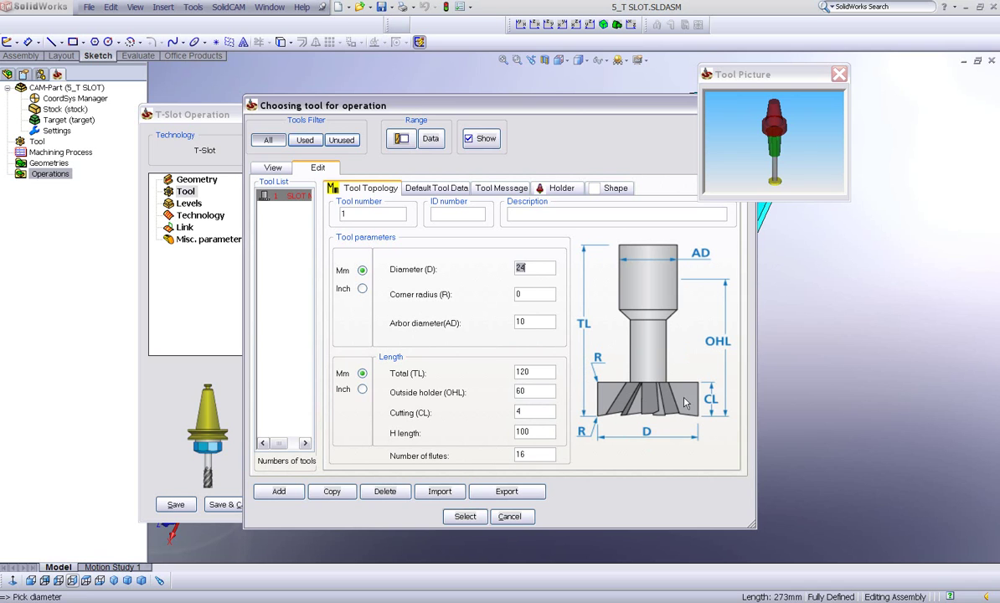
left_click(618, 418)
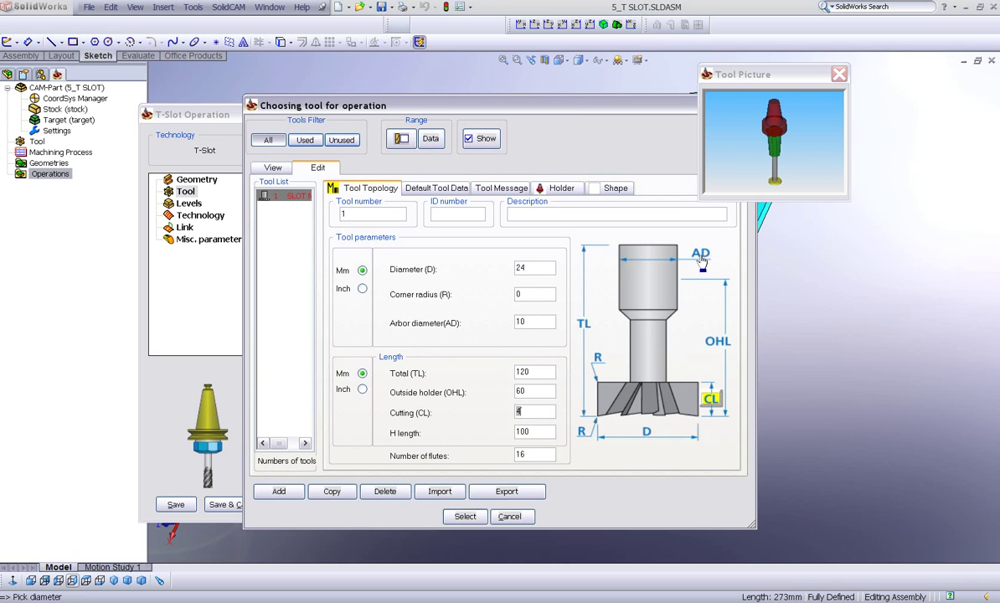
left_click(654, 249)
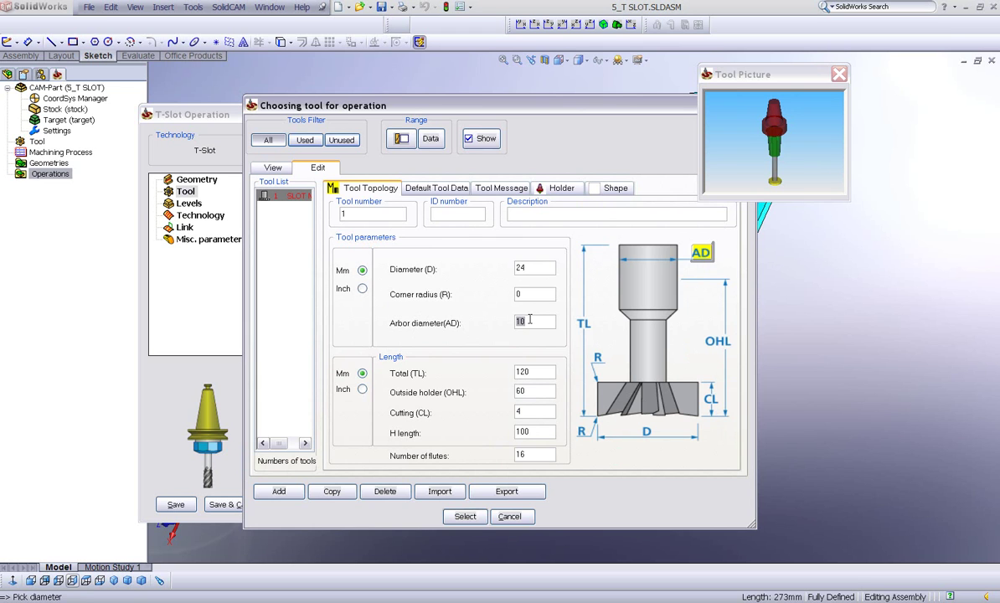
left_click(463, 516)
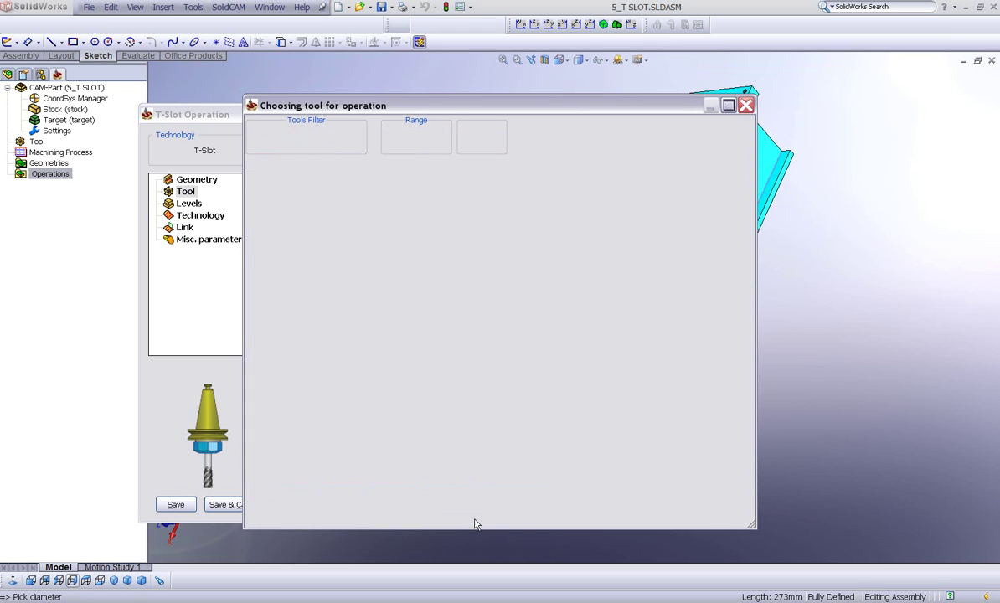
Pick upper level -8 from the top face and profile depth 45 from the side face.
left_click(188, 203)
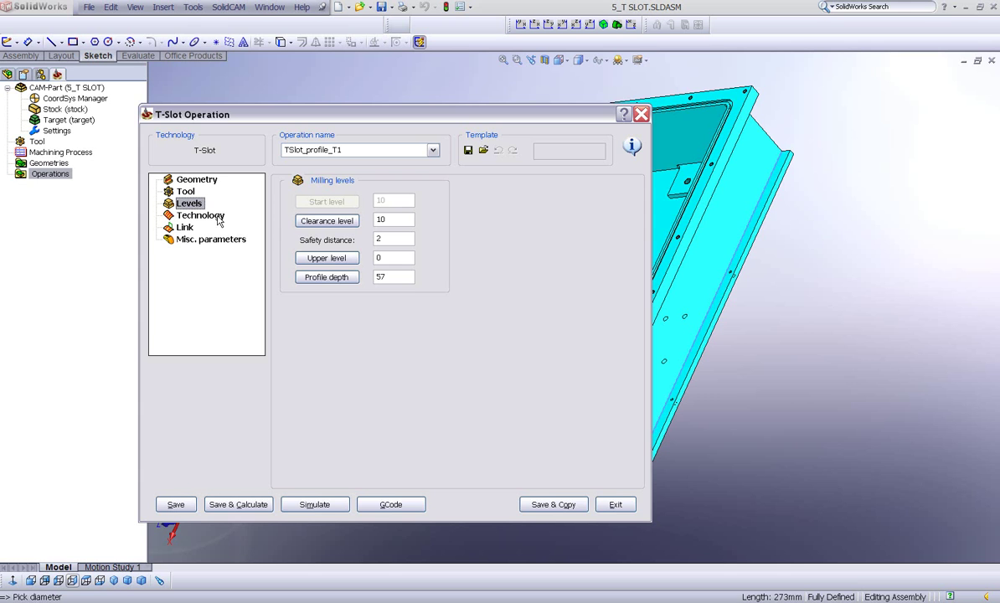
left_click(326, 258)
middle_click_drag(526, 306, 473, 263)
left_click(482, 243)
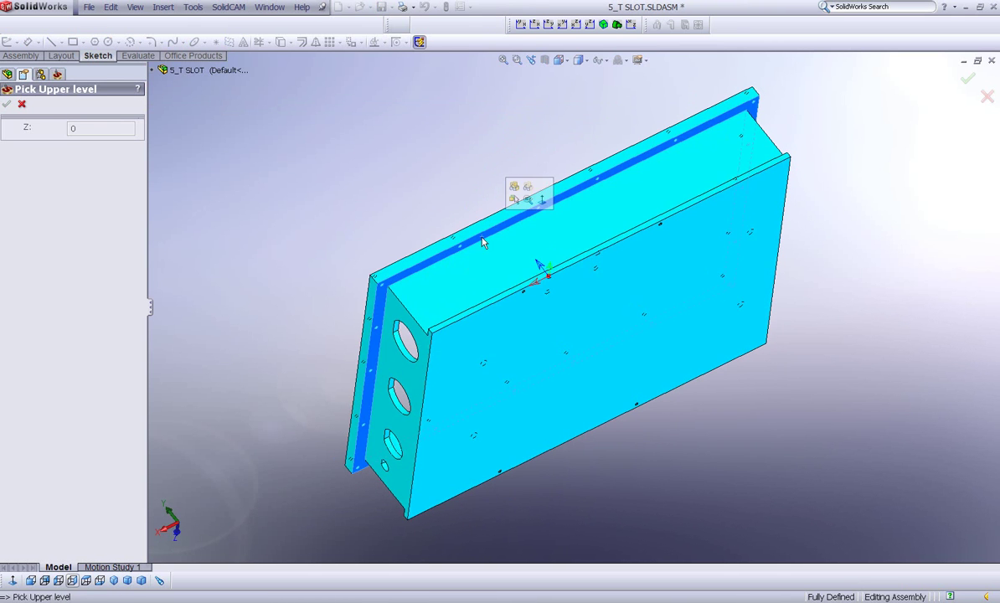
left_click(7, 104)
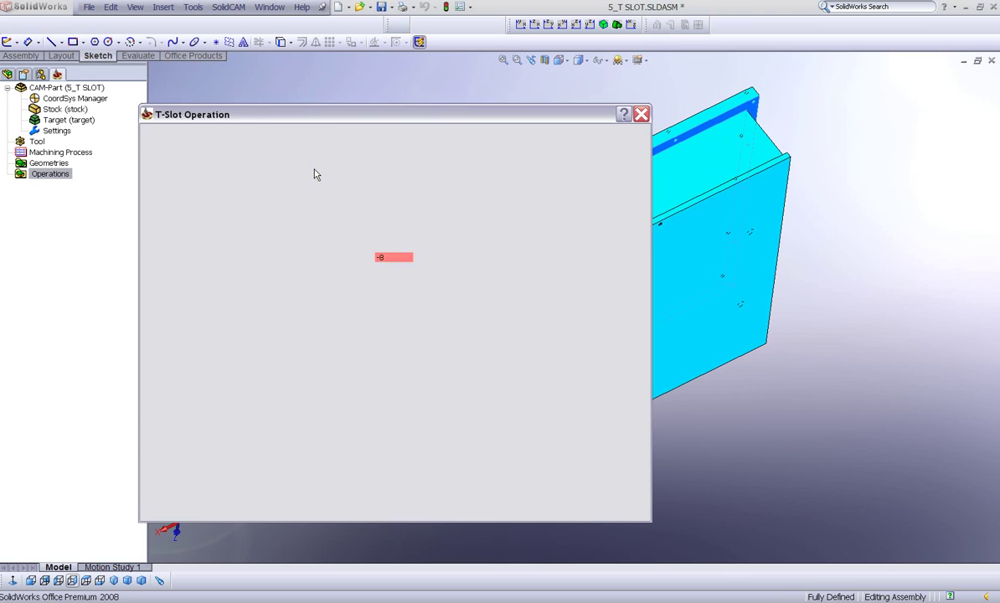
left_click(326, 278)
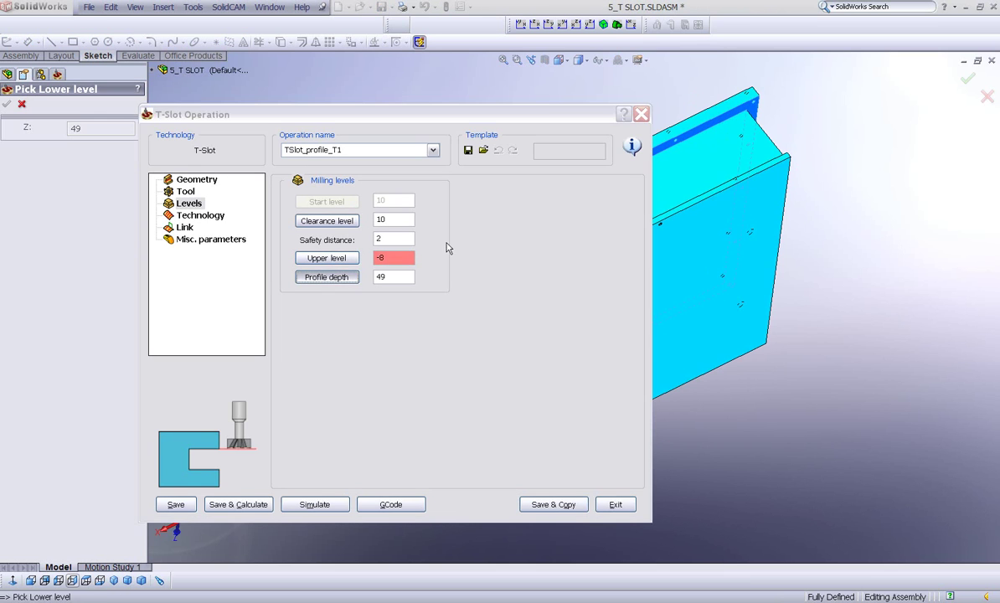
middle_click_drag(442, 239, 574, 297)
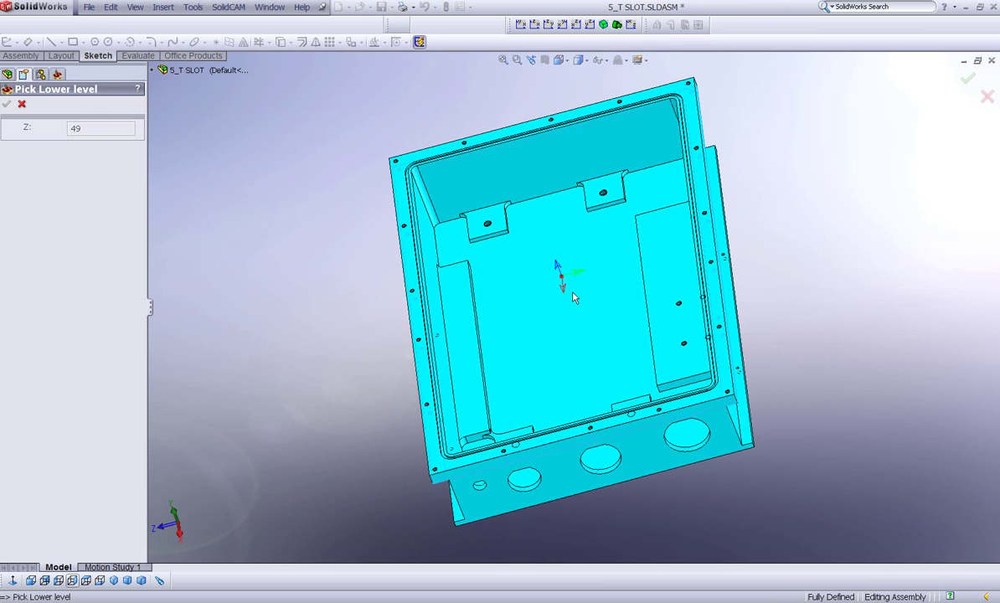
left_click(741, 414)
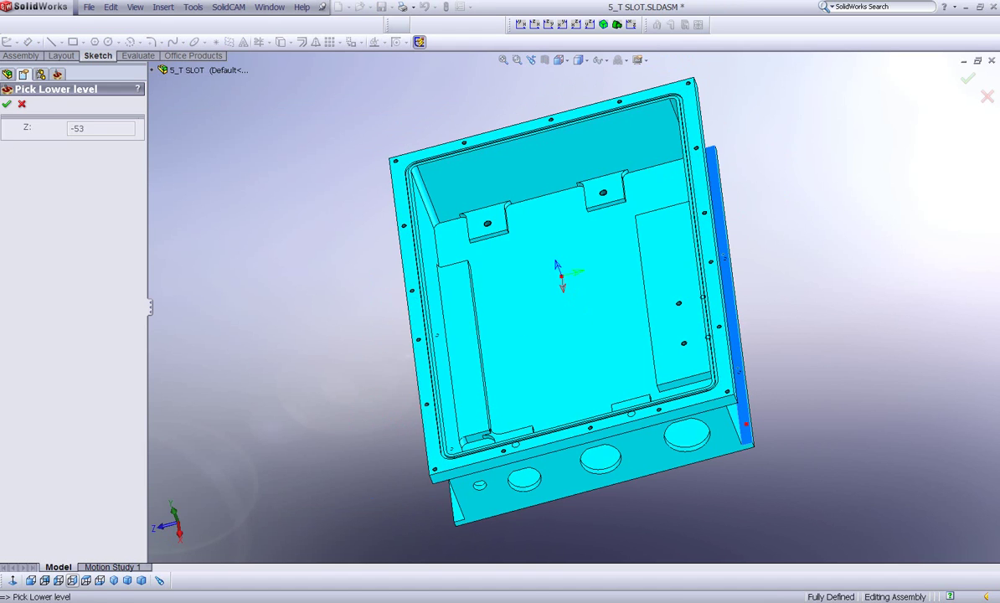
left_click(6, 104)
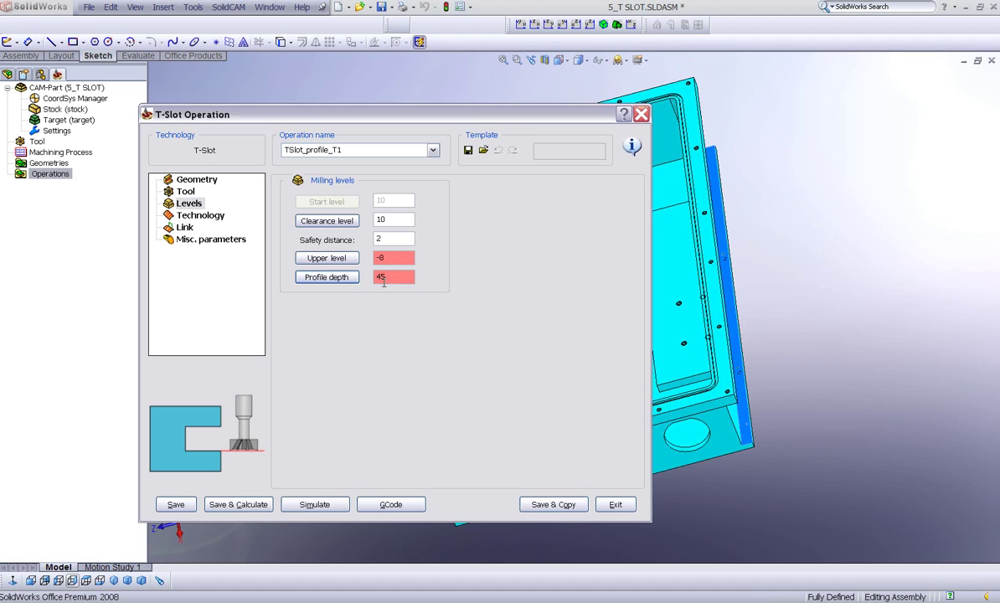
Keep One way depth cutting after trying Zigzag, and enable rough machining on the Technology page.
left_click(215, 220)
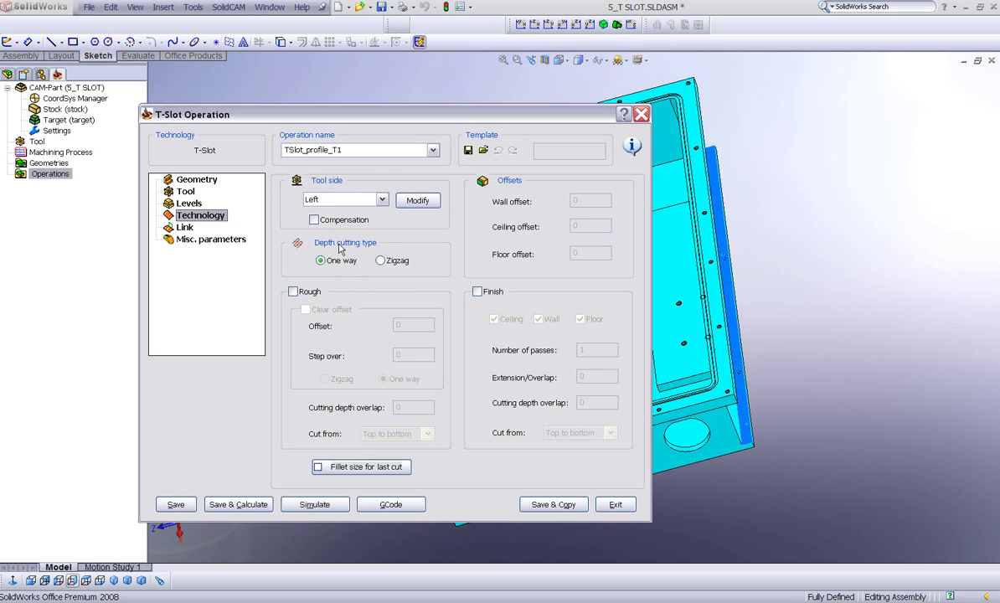
left_click(379, 258)
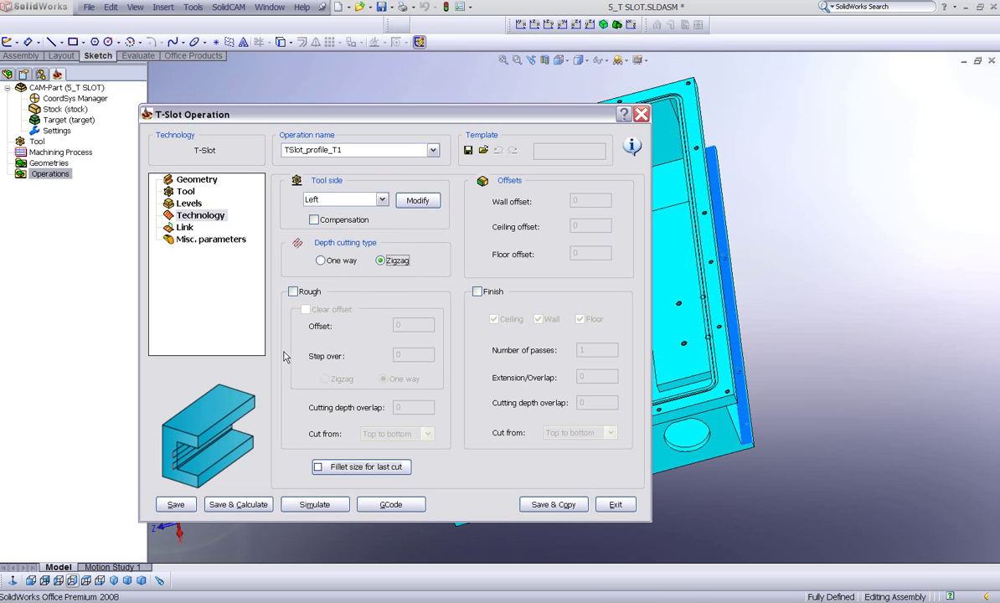
left_click(320, 259)
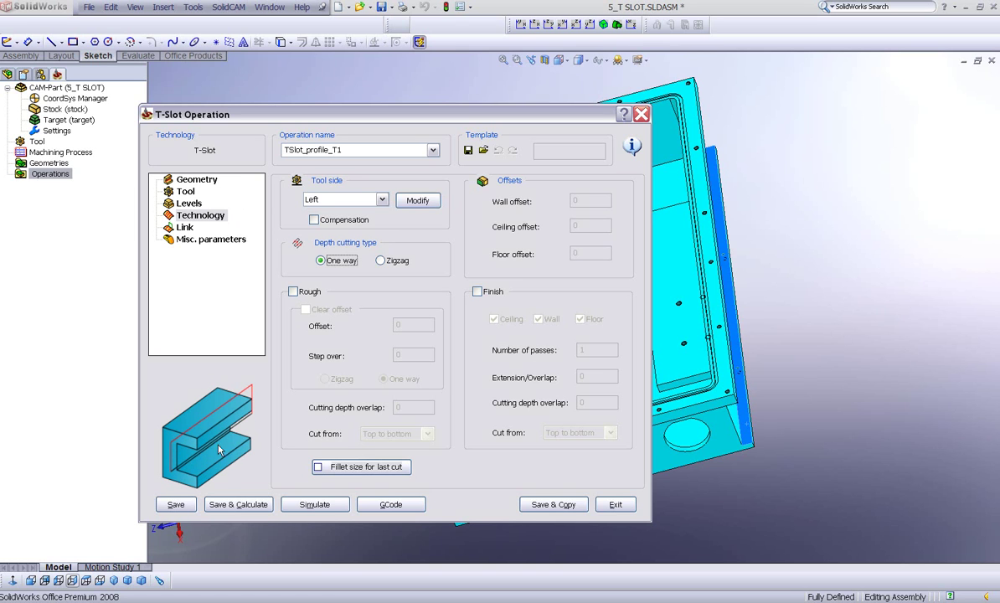
left_click(293, 292)
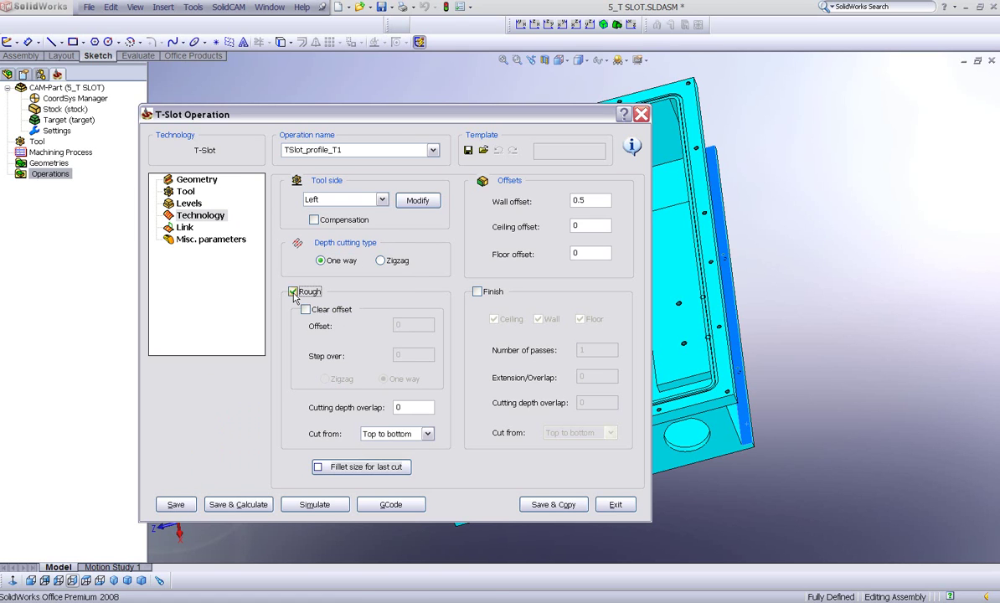
Set the cutting depth overlap to .5, keeping Top to bottom as cut direction.
left_click(406, 406)
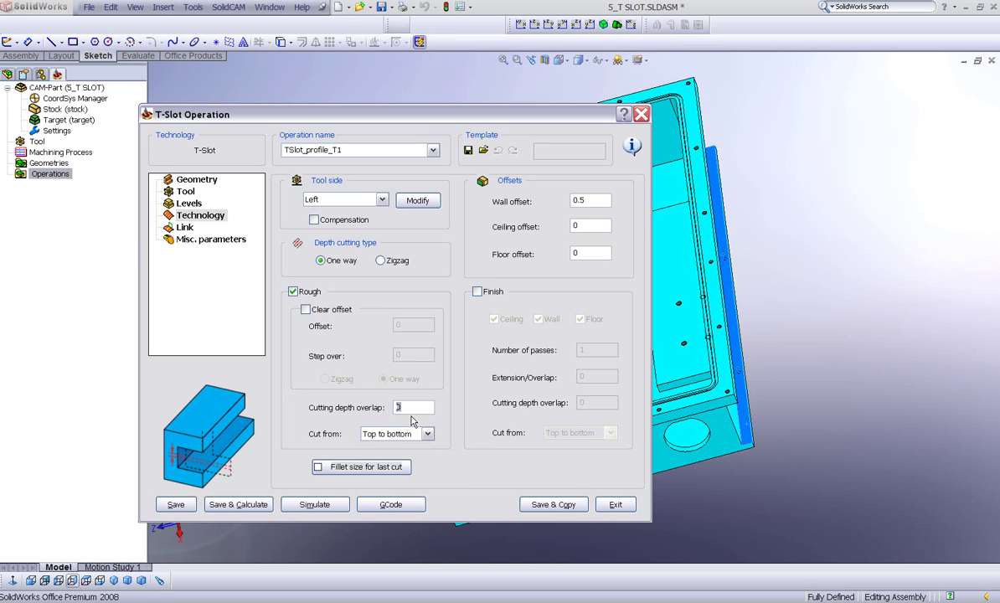
type(".5")
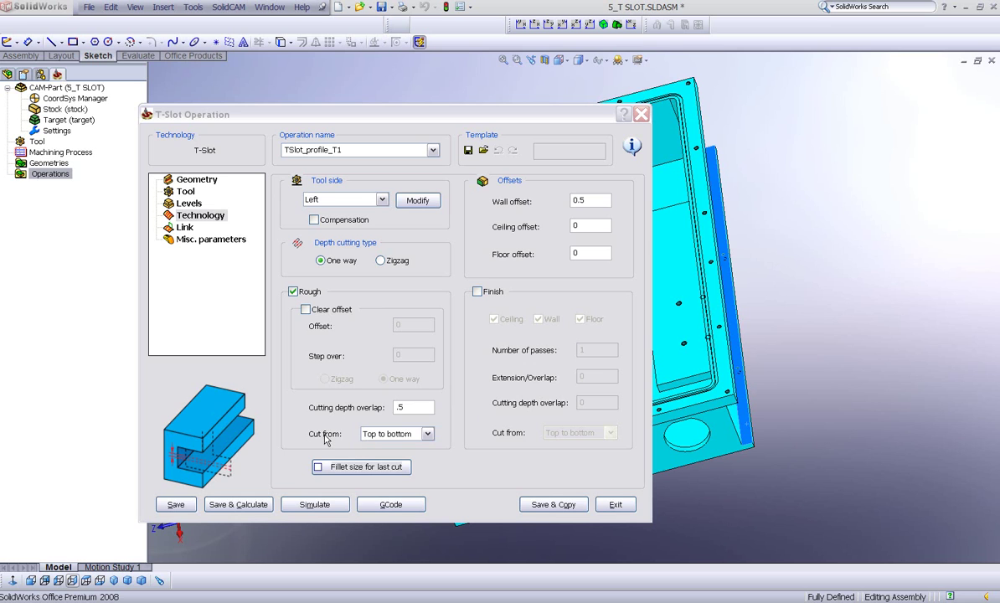
left_click(388, 434)
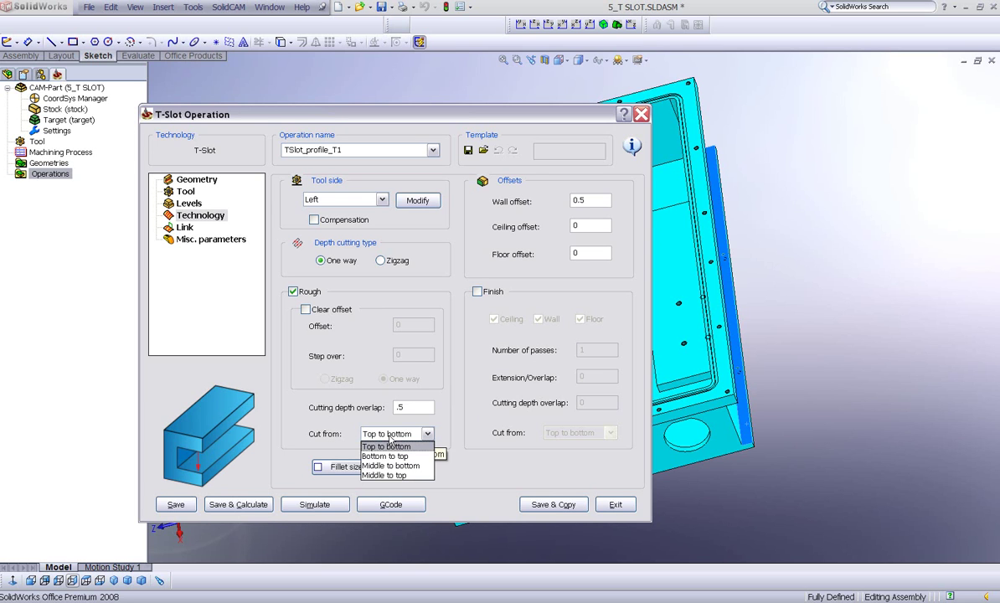
left_click(385, 446)
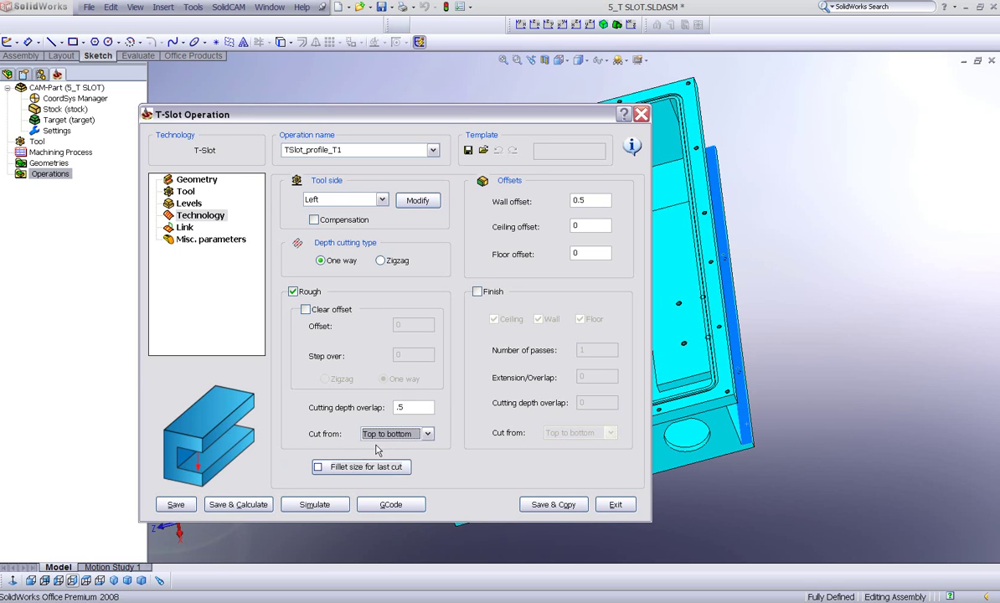
Preview Bottom to top, Middle to bottom and Middle to top, then return to Top to bottom.
left_click(388, 436)
left_click(385, 453)
left_click(408, 433)
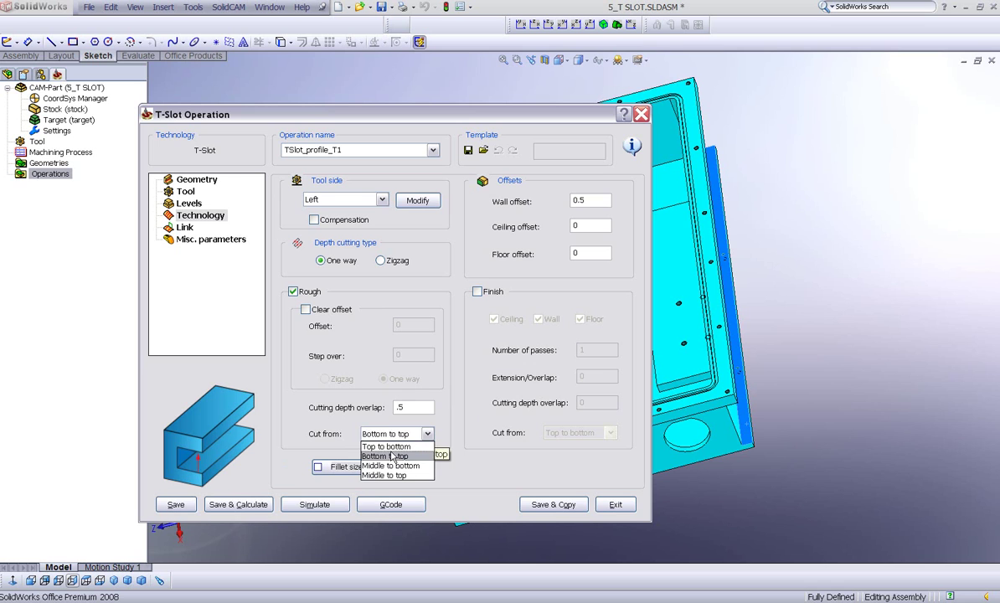
left_click(391, 466)
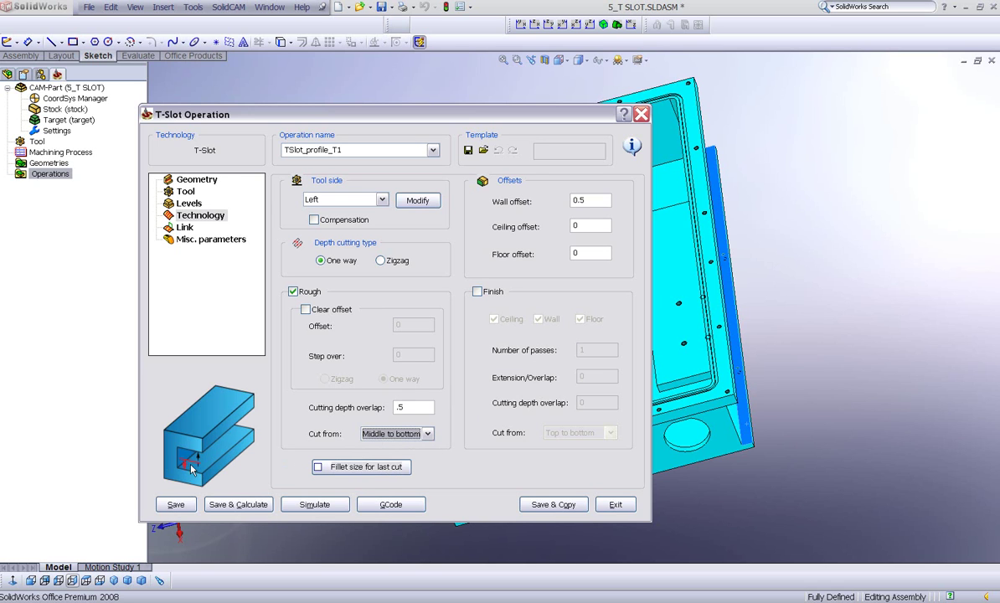
left_click(393, 433)
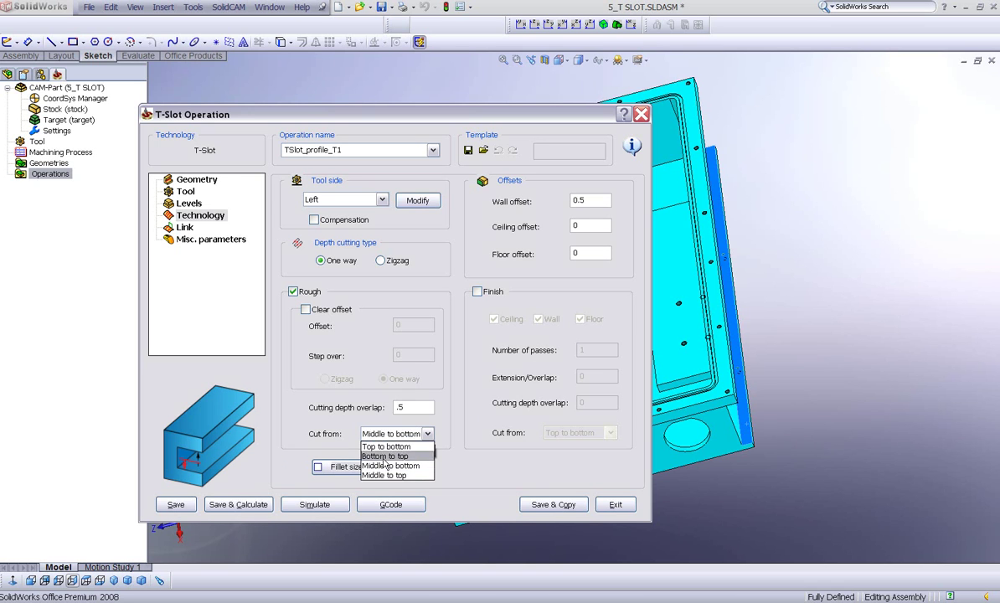
left_click(382, 475)
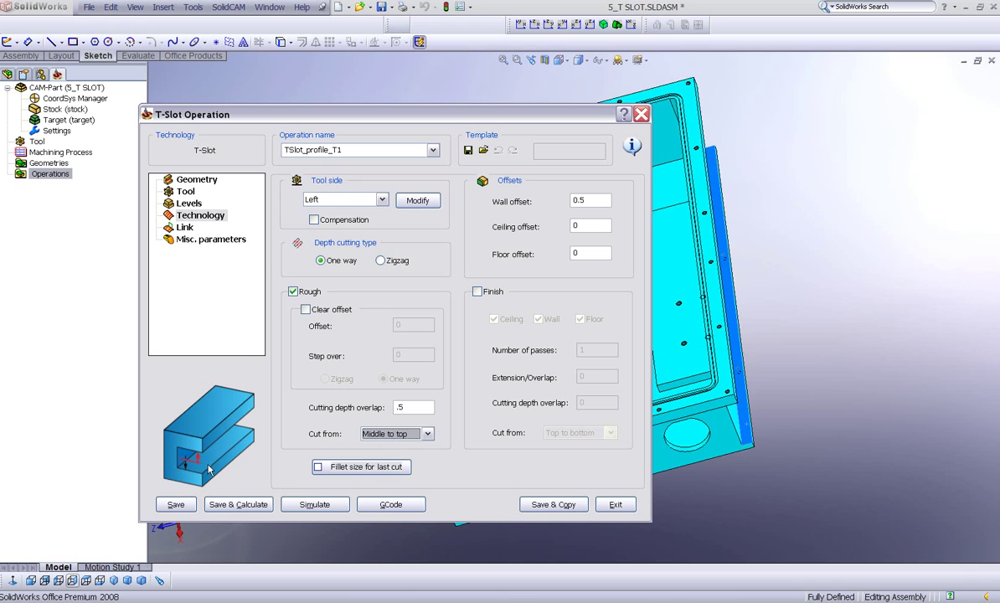
left_click(390, 435)
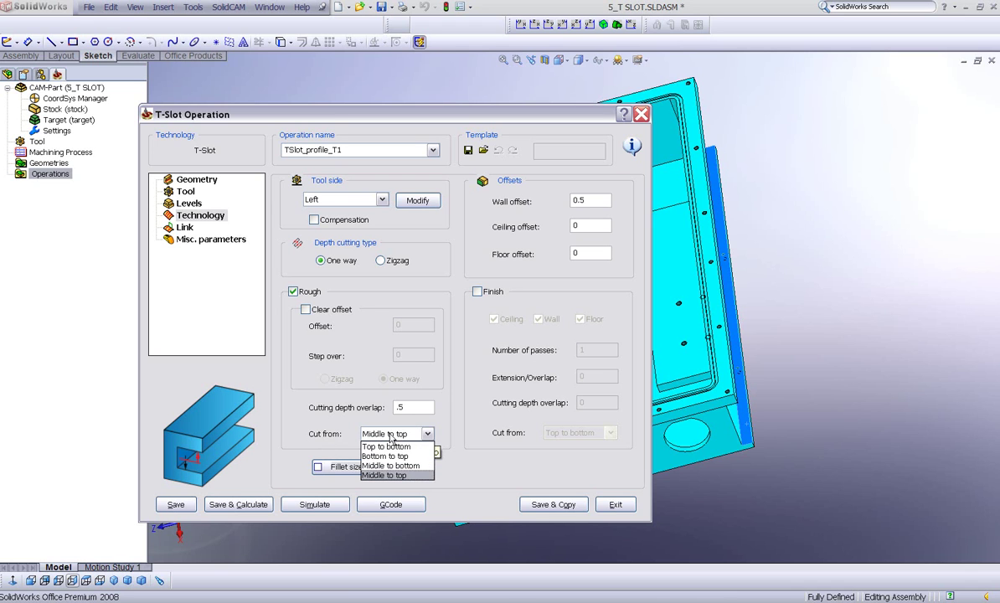
left_click(388, 446)
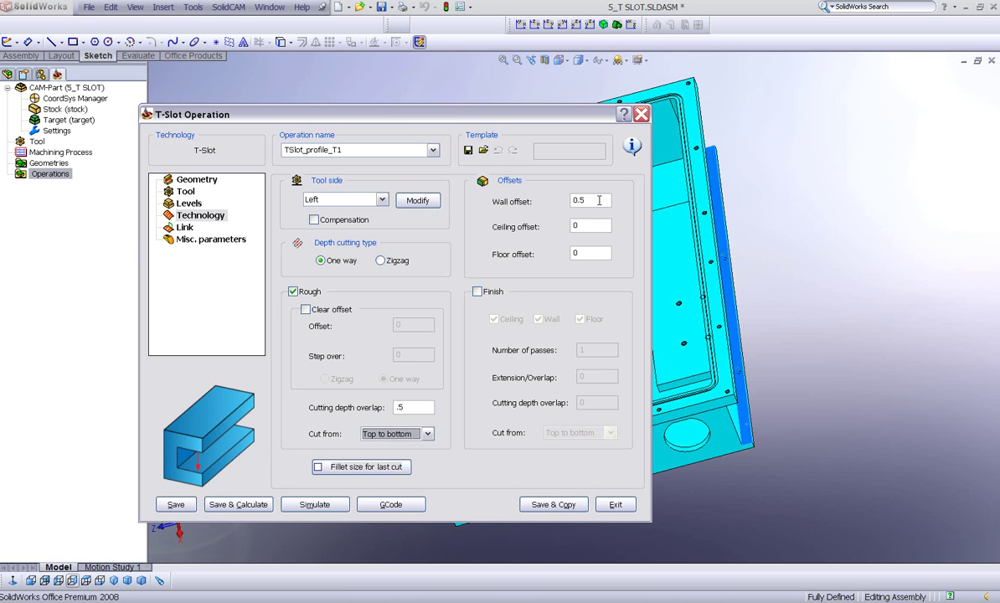
Edit the roughing offsets, entering 3 in the ceiling offset field.
left_click_drag(599, 200, 525, 201)
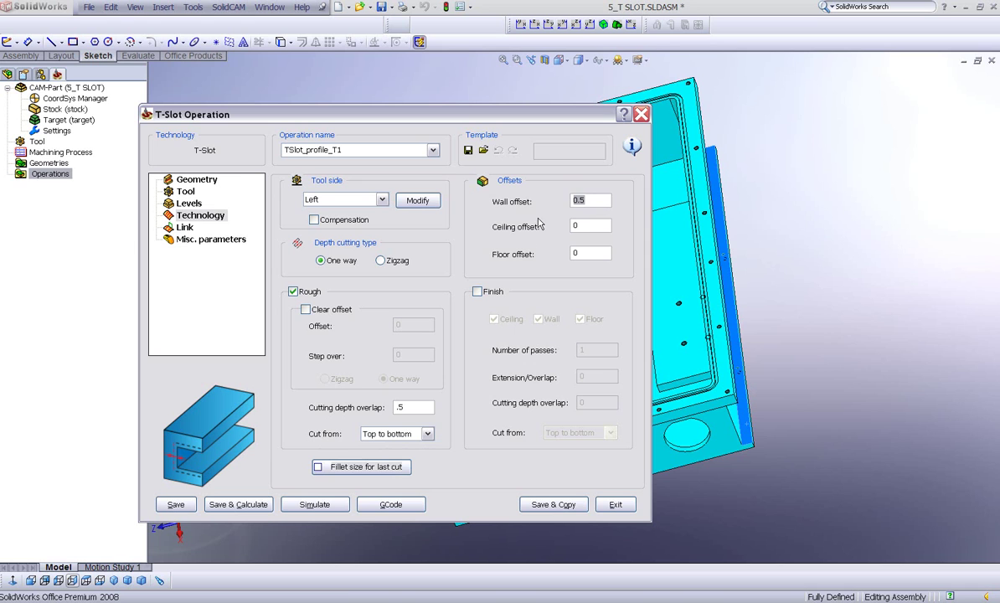
key("Tab")
key("Tab")
type("3")
Set a Tangent lead-in of 25, make the lead-out match, and save and calculate.
left_click(185, 227)
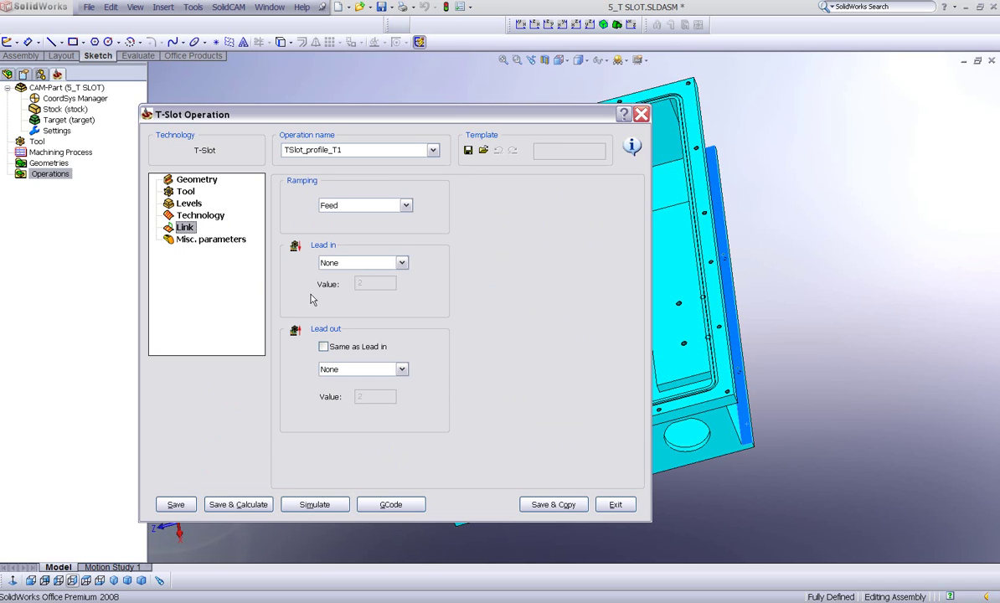
left_click(371, 262)
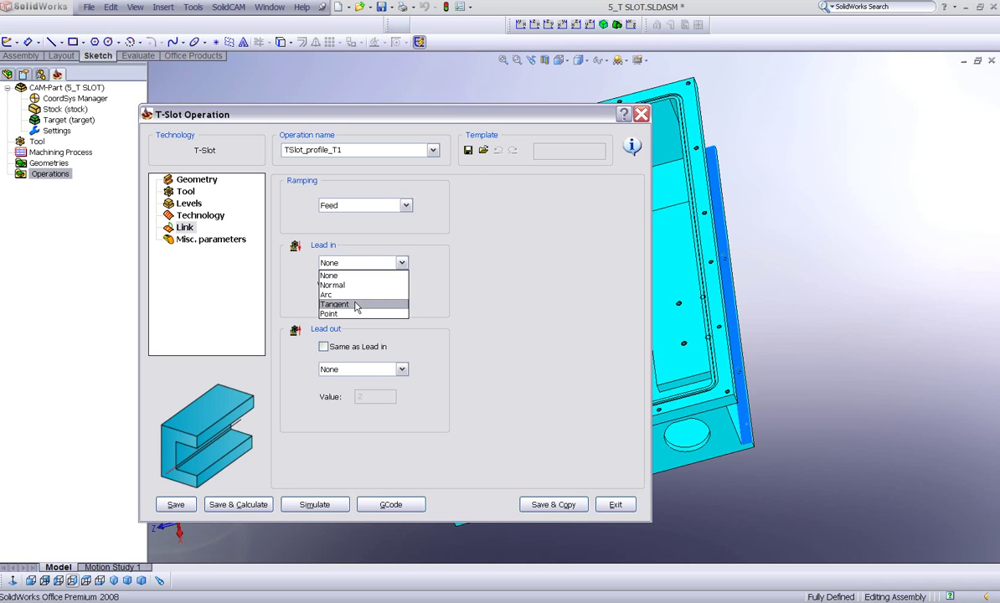
left_click(356, 304)
key("Tab")
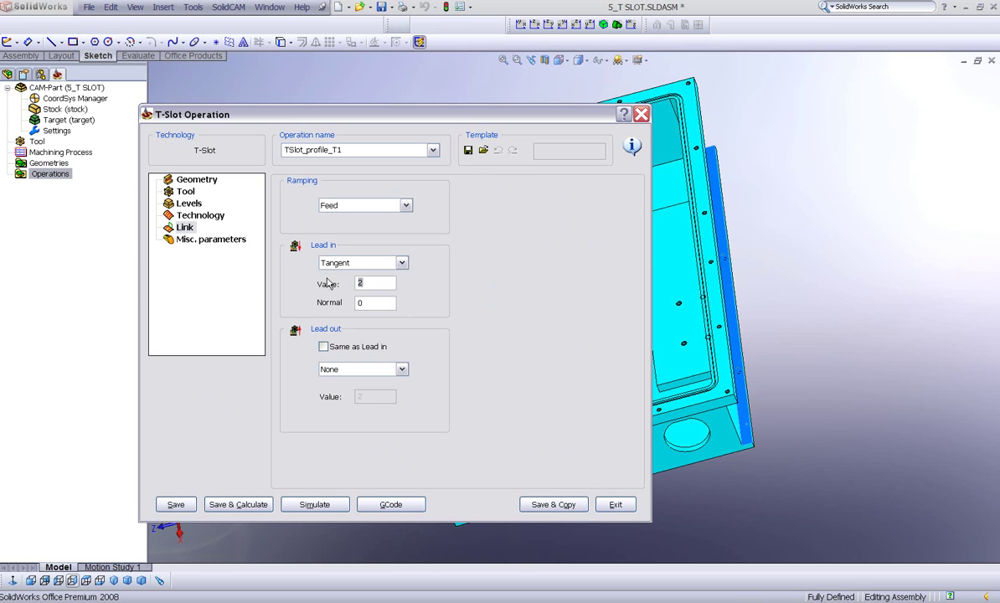
type("25")
left_click(323, 346)
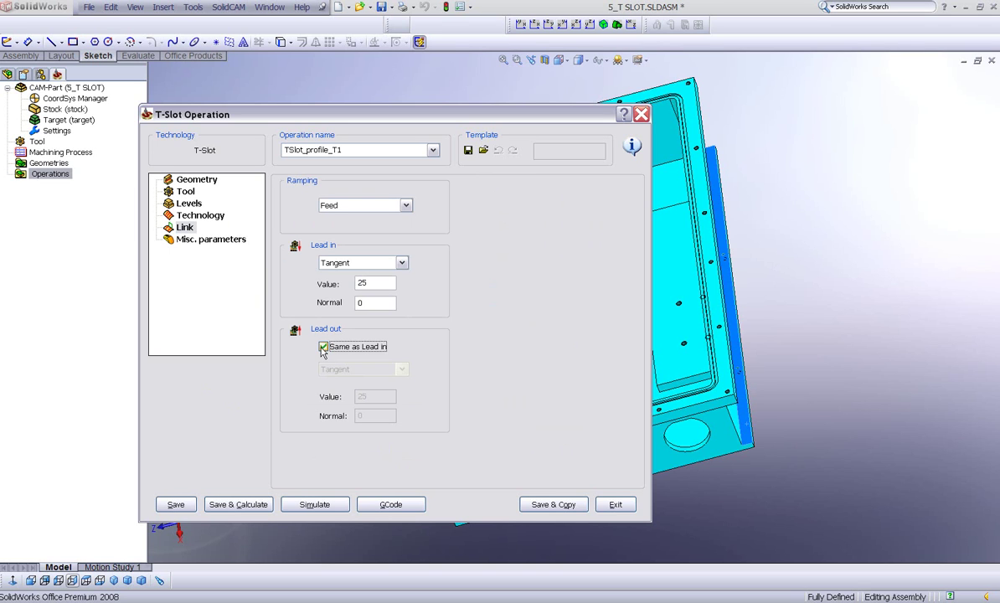
left_click(237, 505)
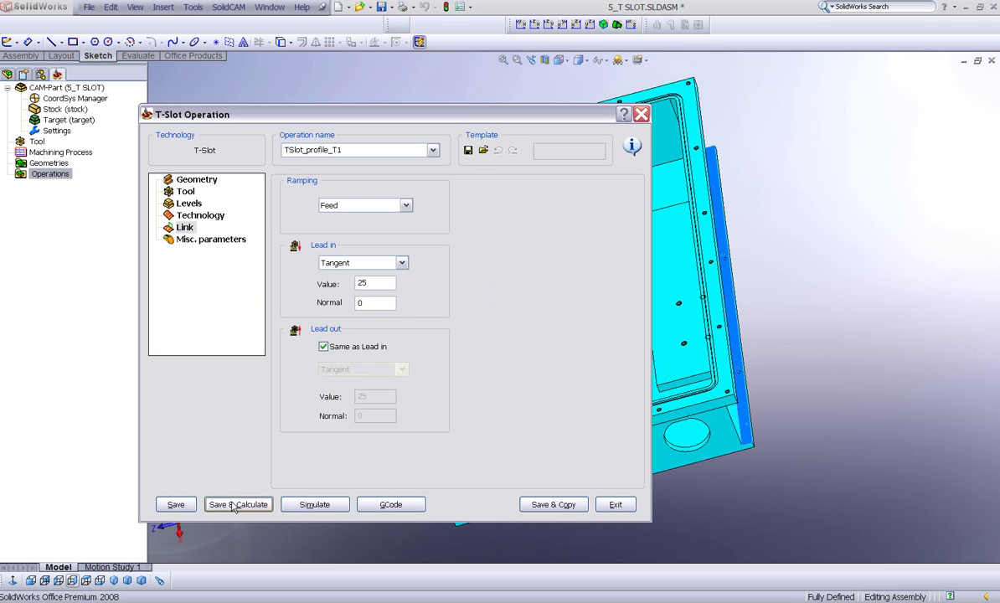
Simulate the toolpath in SolidVerify, stepping the tool into the stock and along the slot.
left_click(305, 506)
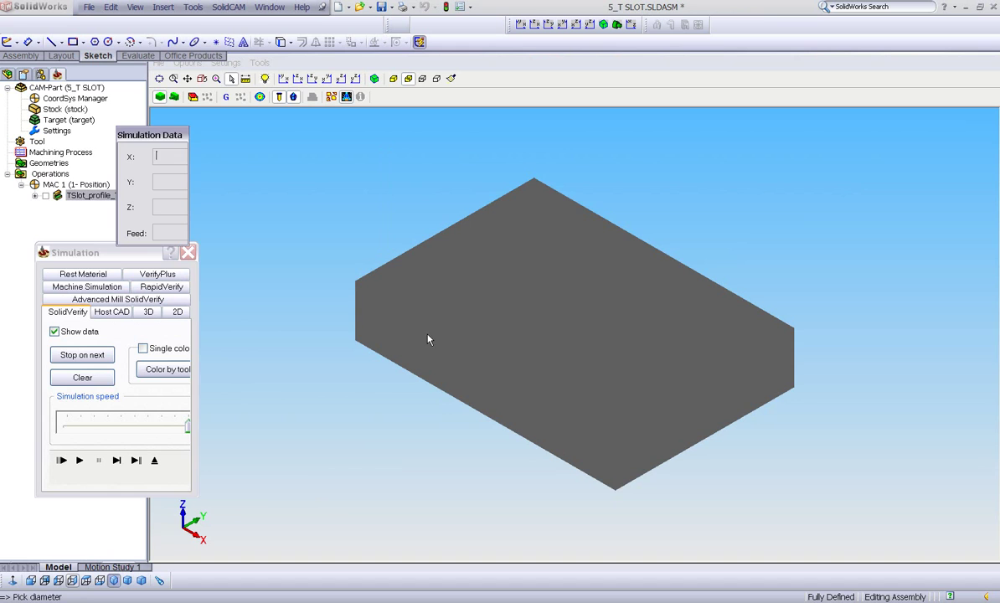
left_click(116, 460)
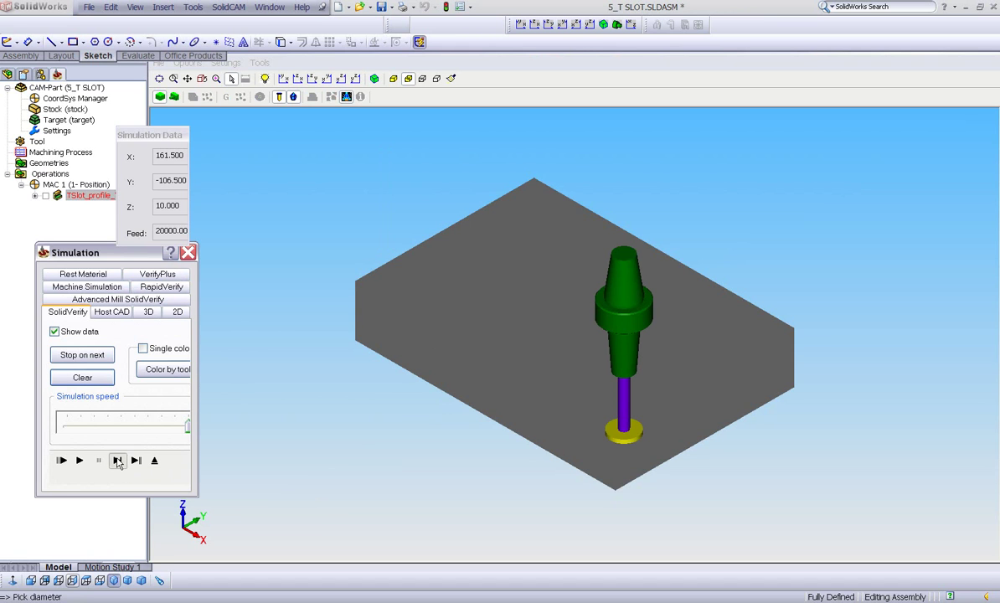
left_click(116, 460)
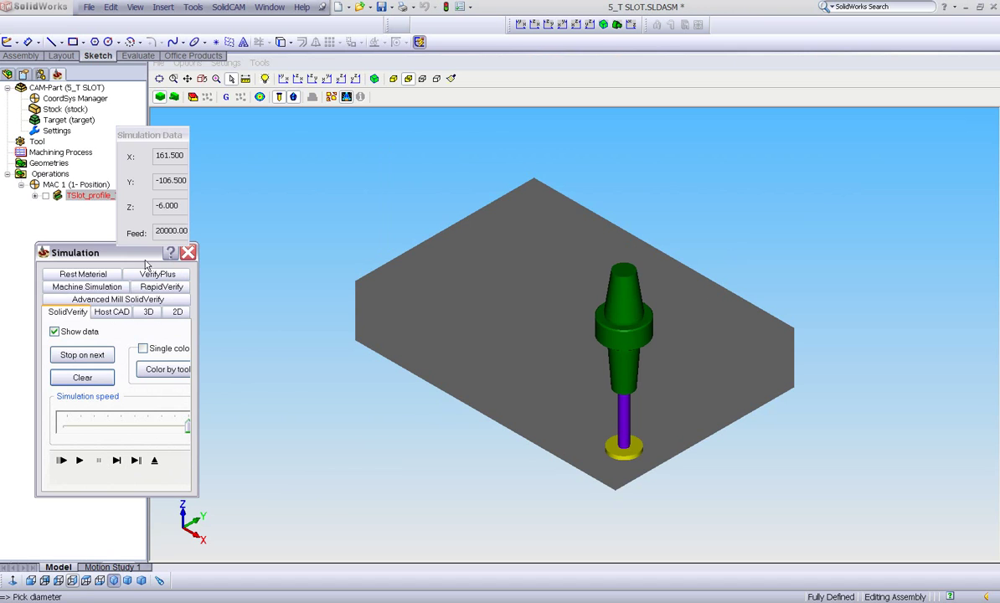
left_click(116, 460)
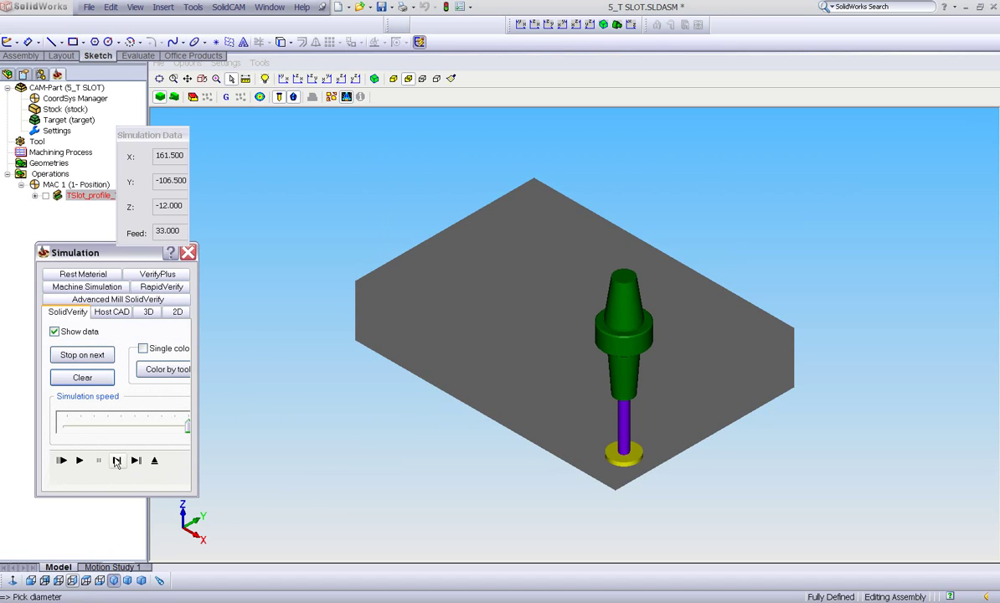
left_click(117, 459)
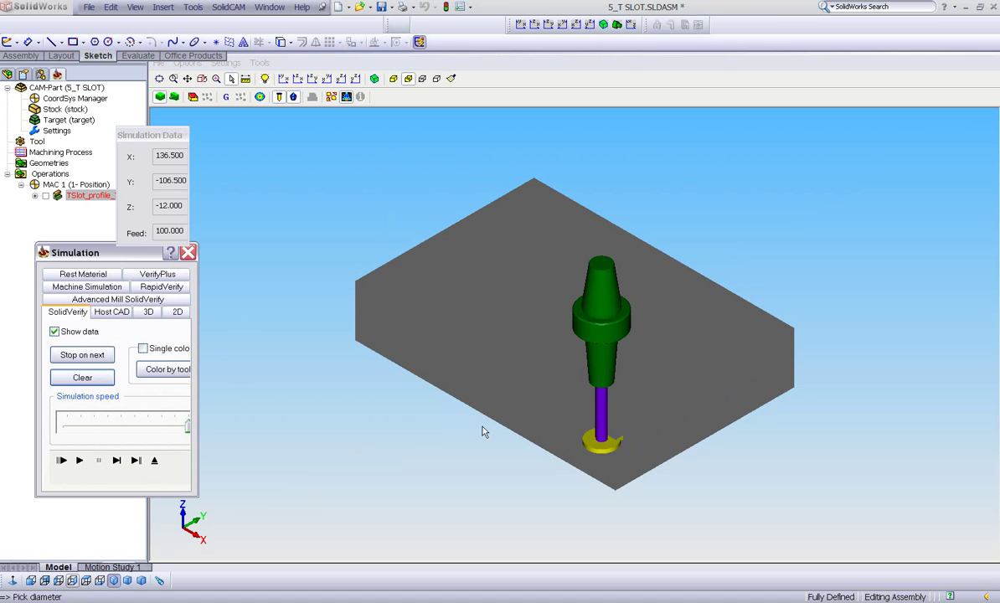
middle_click_drag(452, 402, 497, 395)
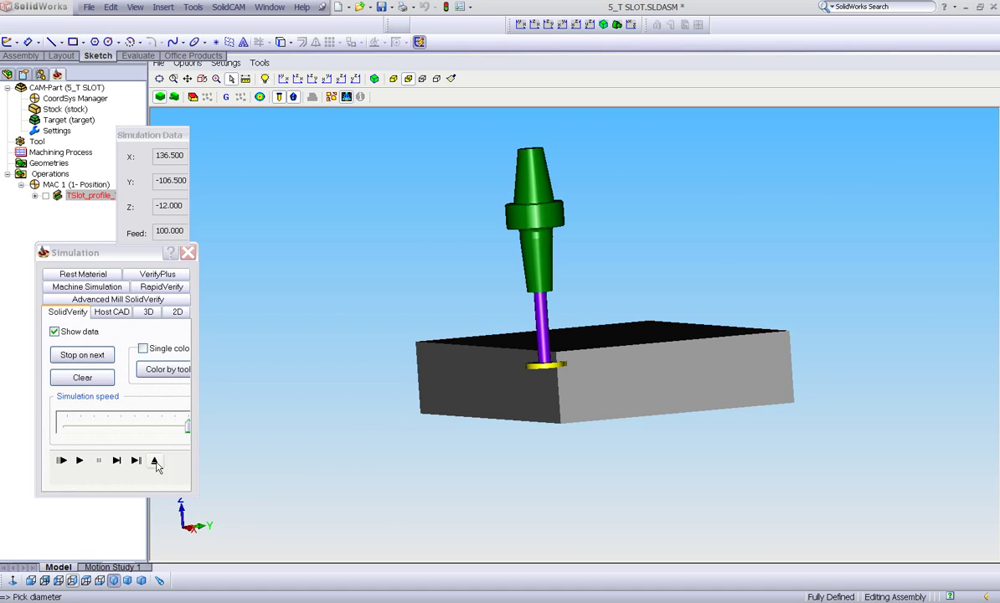
left_click(117, 460)
left_click(117, 460)
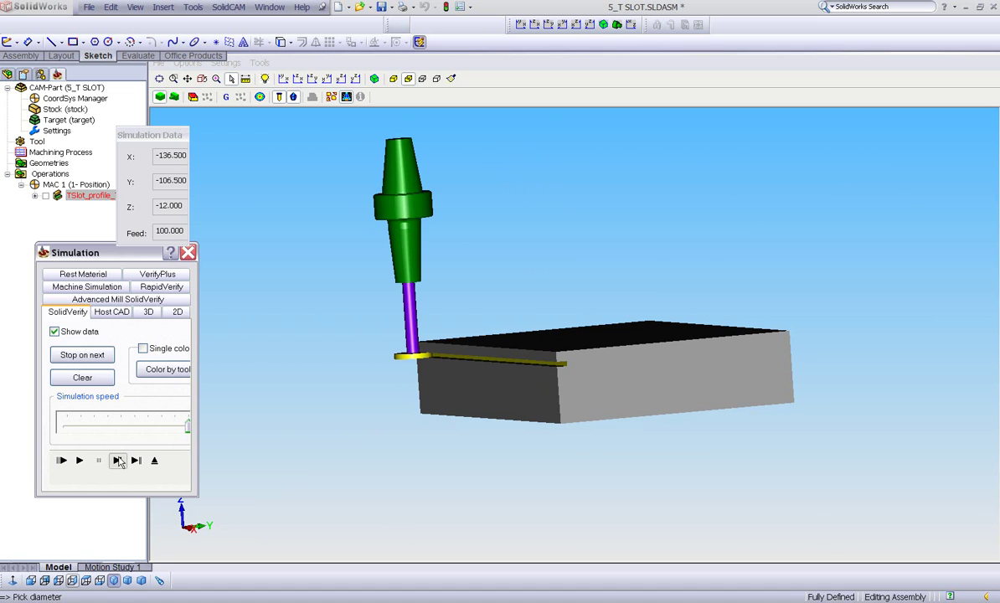
left_click(116, 460)
left_click(116, 460)
left_click(116, 460)
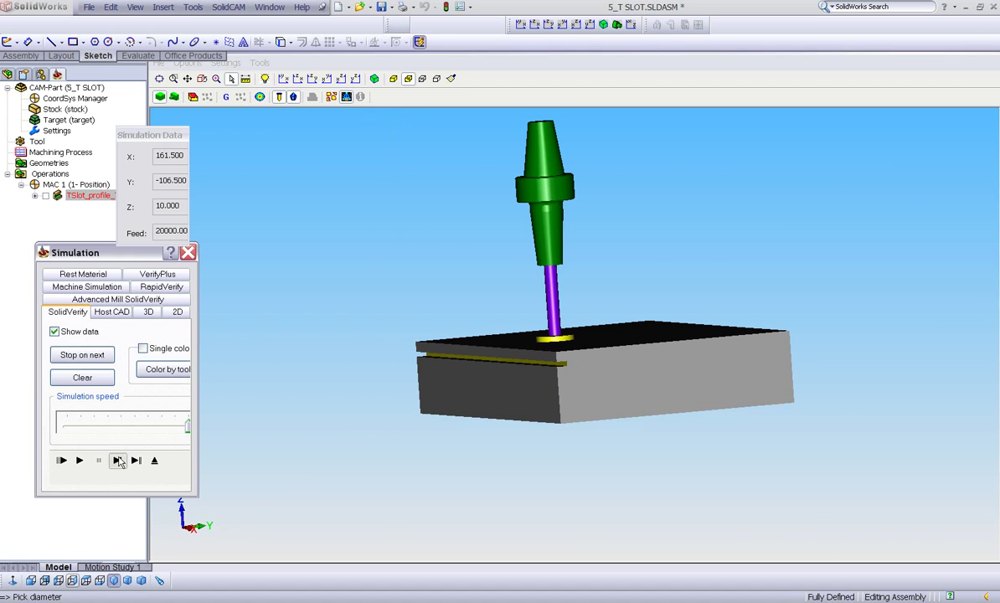
left_click(116, 460)
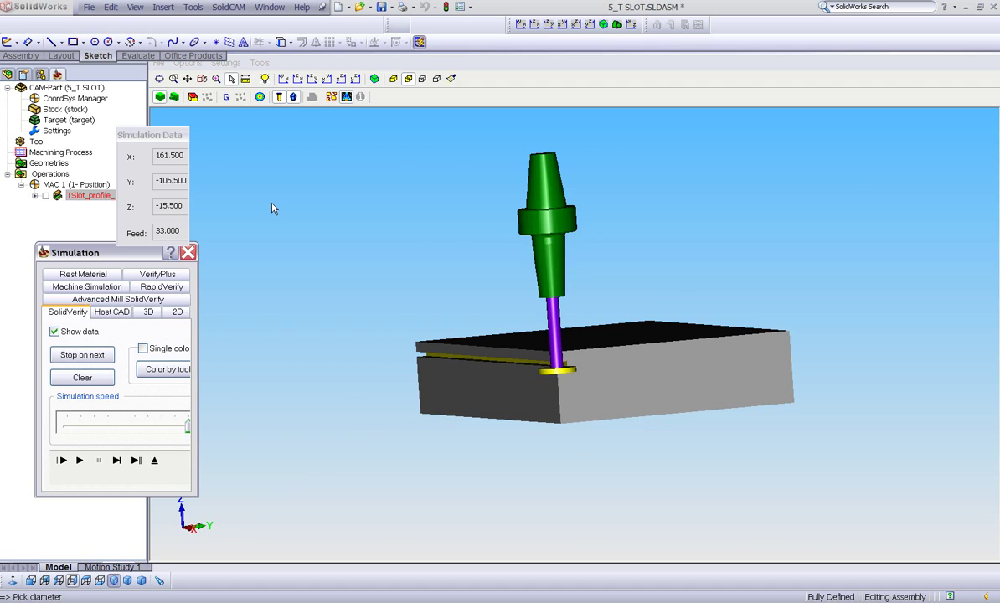
Switch to a side view and step the tool down to the next cut.
left_click(313, 79)
scroll(494, 404, "down", 3)
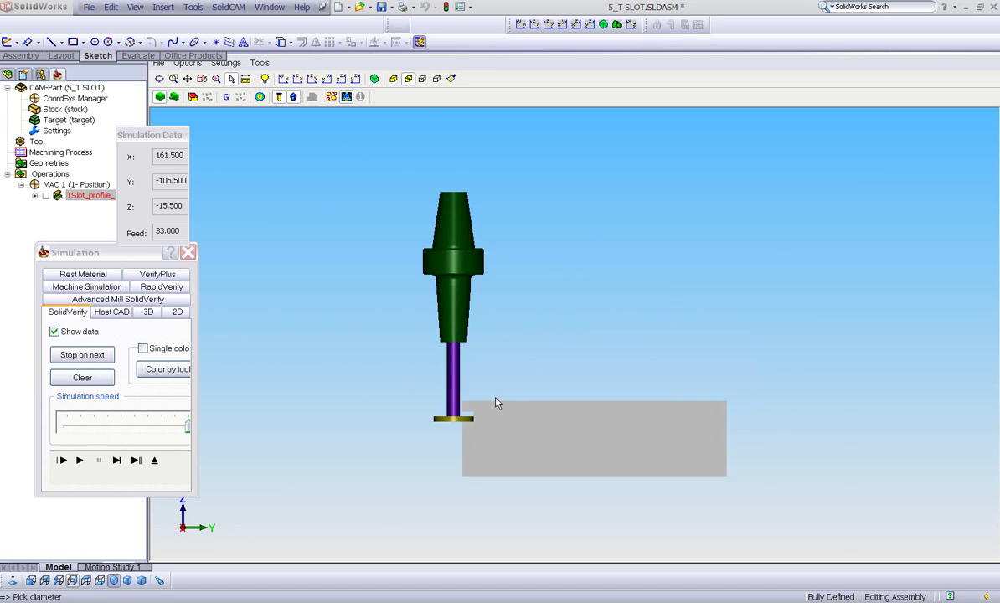
scroll(394, 523, "down", 2)
scroll(339, 540, "up", 2)
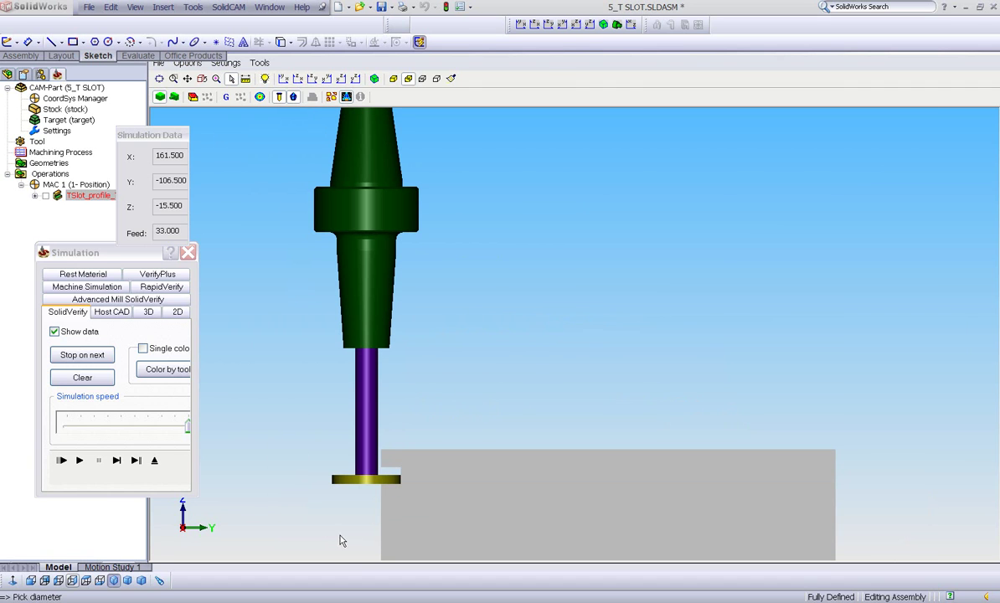
left_click(115, 460)
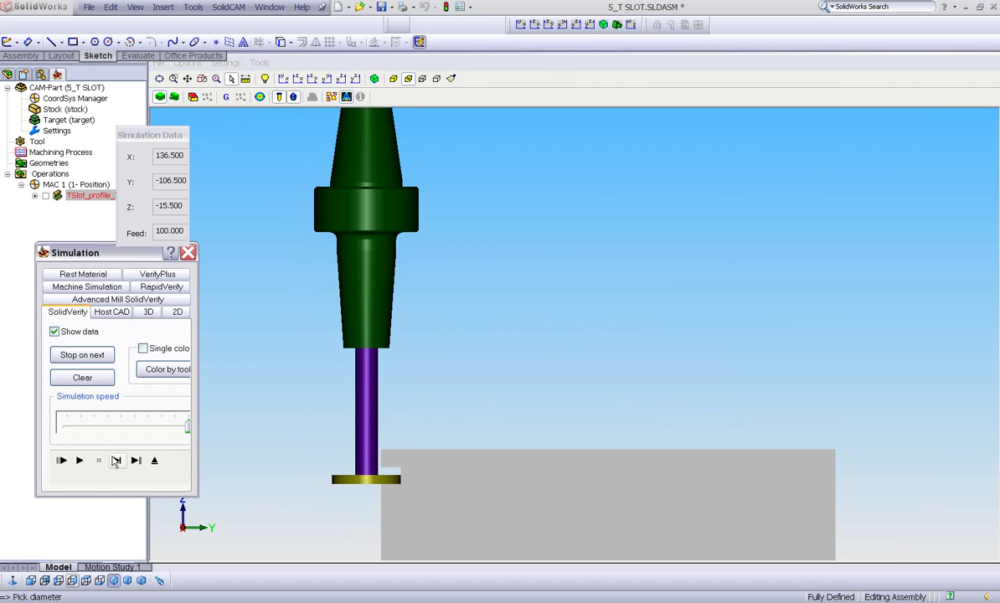
left_click(116, 461)
left_click(115, 460)
left_click(116, 461)
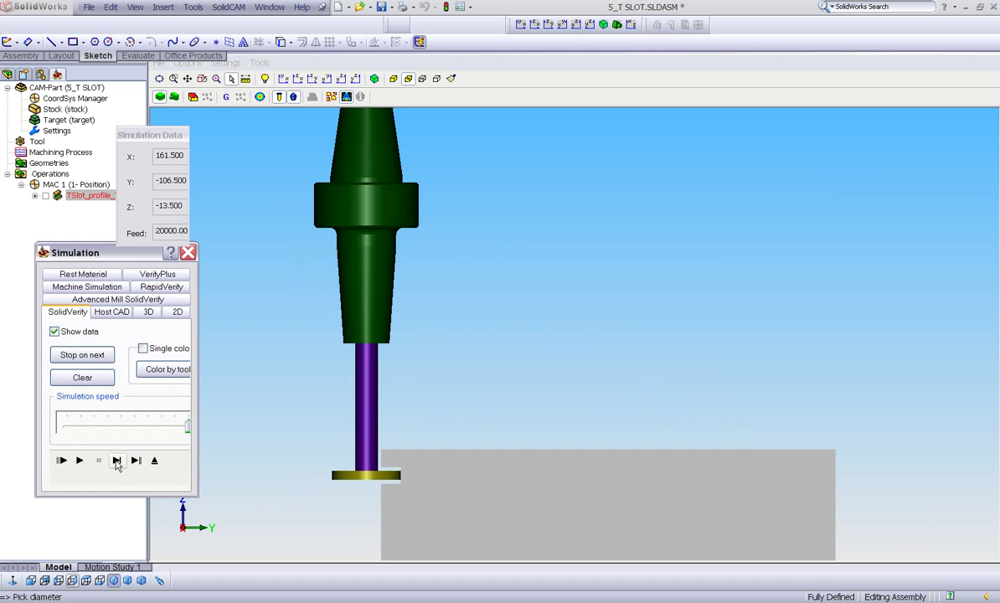
left_click(117, 460)
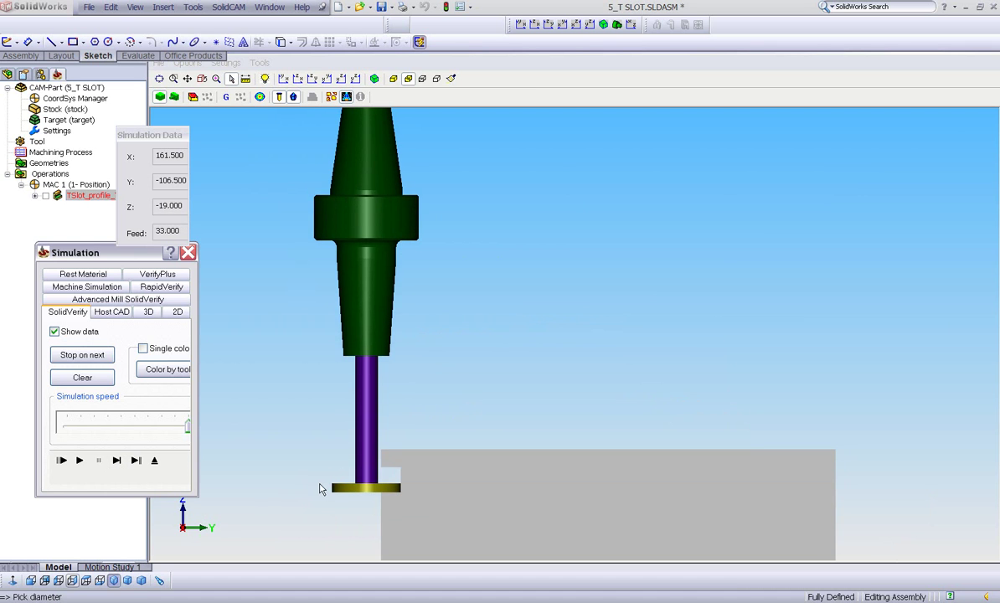
Inspect the slot in the X-Z view zoomed on the tool, then exit the simulation.
middle_click_drag(323, 482, 368, 485)
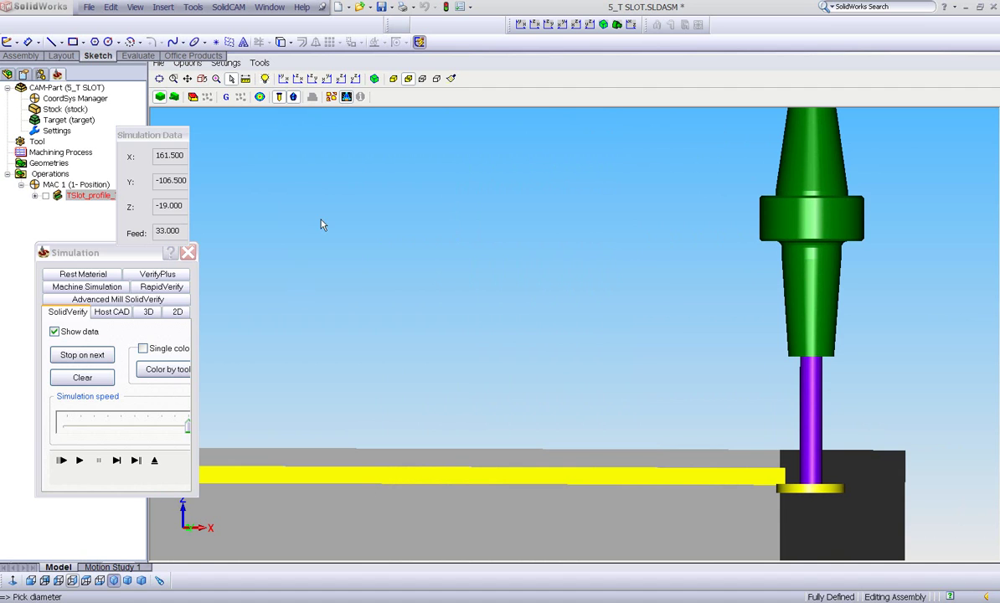
left_click(293, 78)
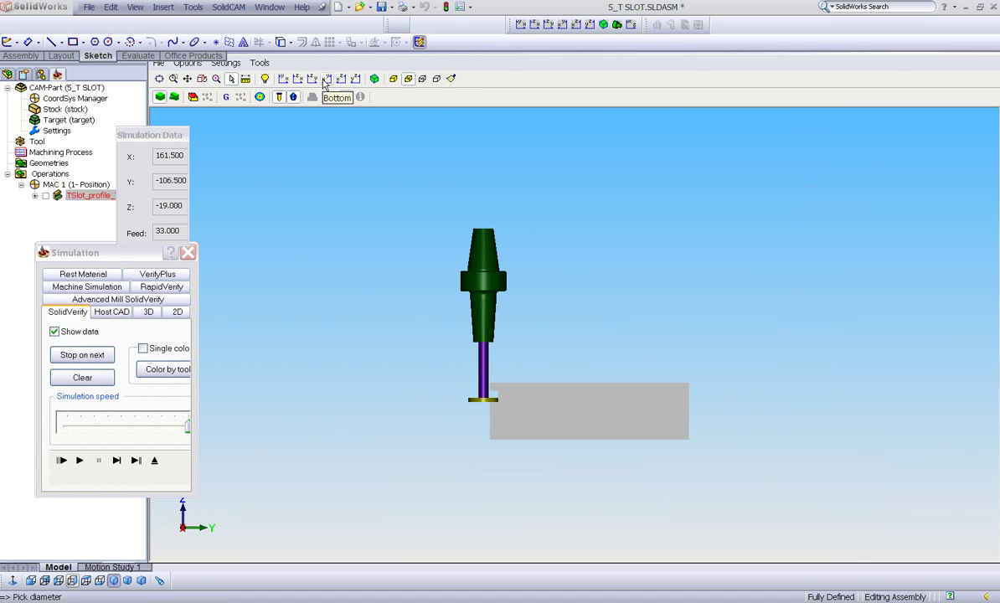
left_click(325, 82)
left_click_drag(752, 361, 648, 423)
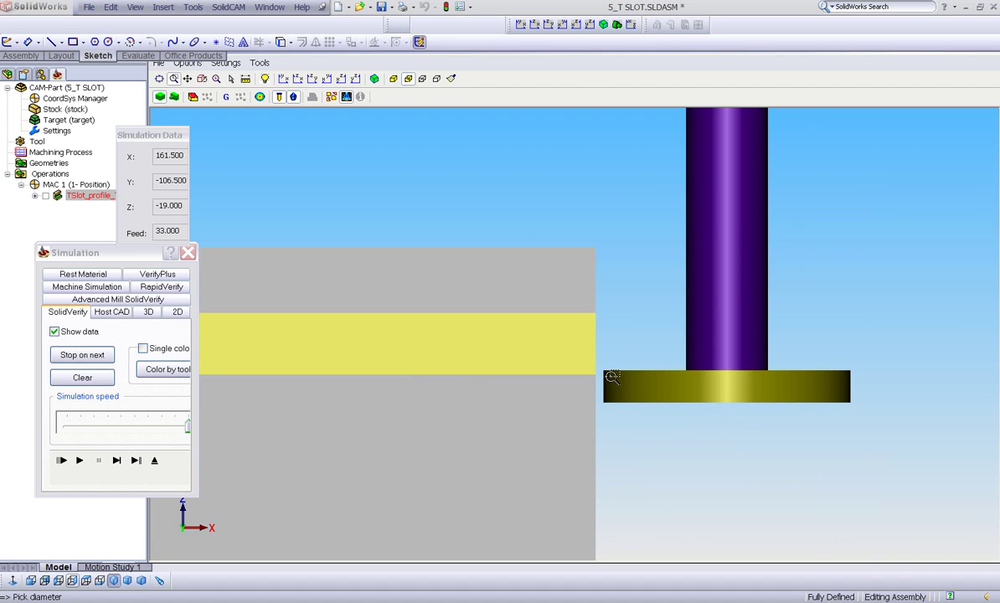
left_click(155, 461)
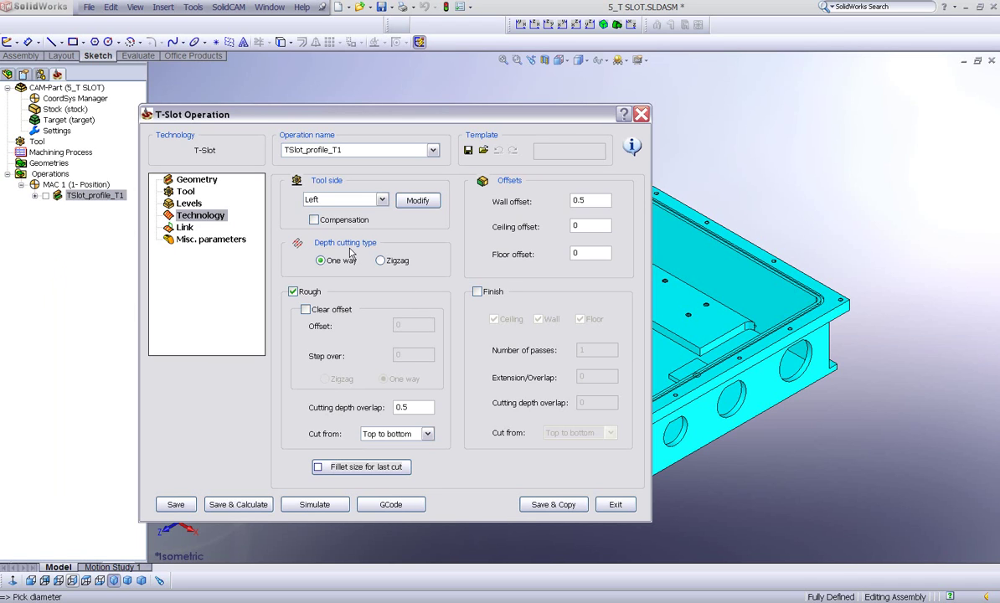
Change the depth cutting type from One way to Zigzag.
left_click(381, 261)
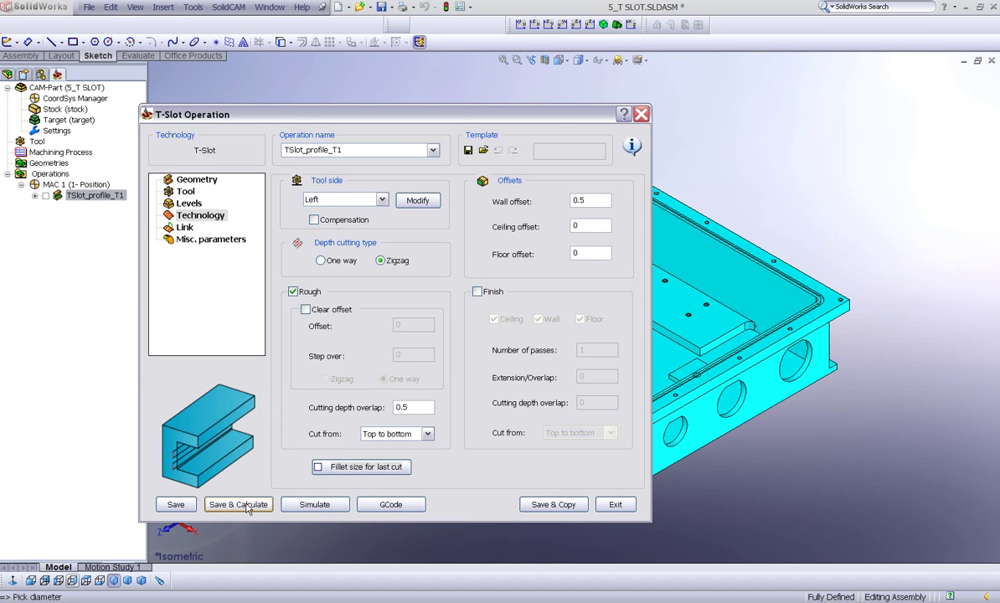
Simulate the zigzag operation, stepping through the passes down to the final depth.
left_click(303, 505)
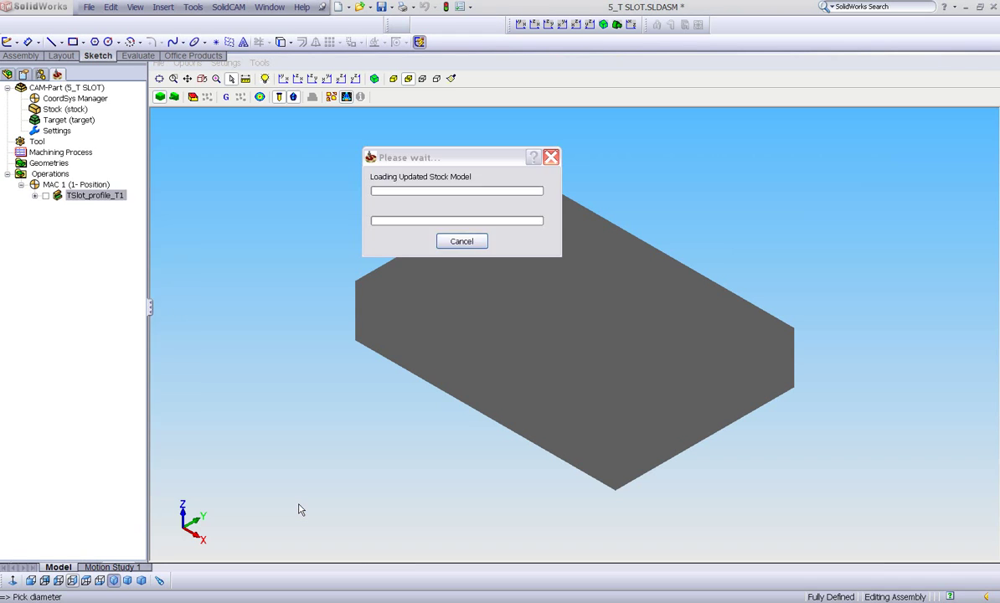
left_click(116, 460)
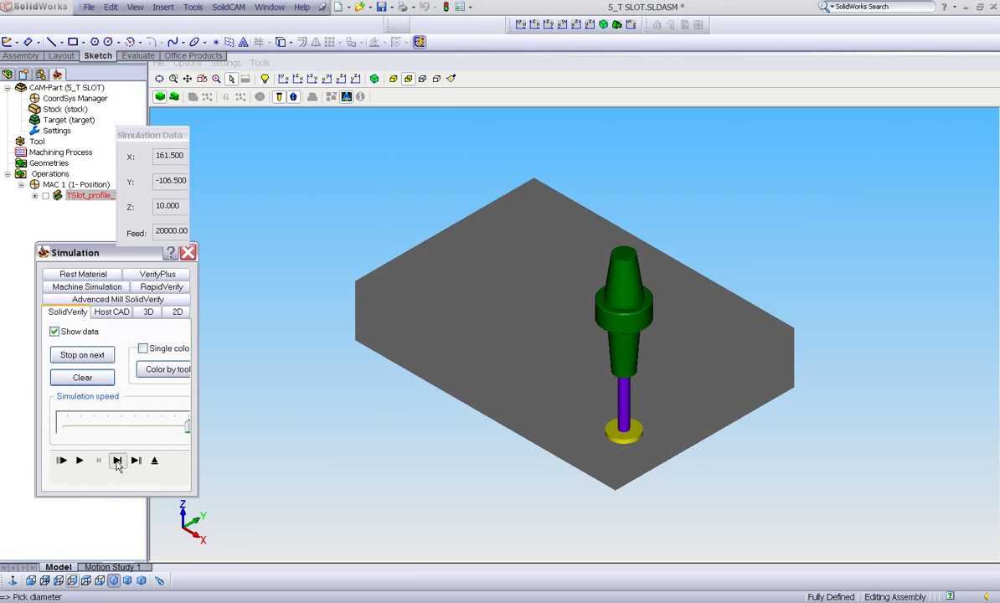
left_click(117, 460)
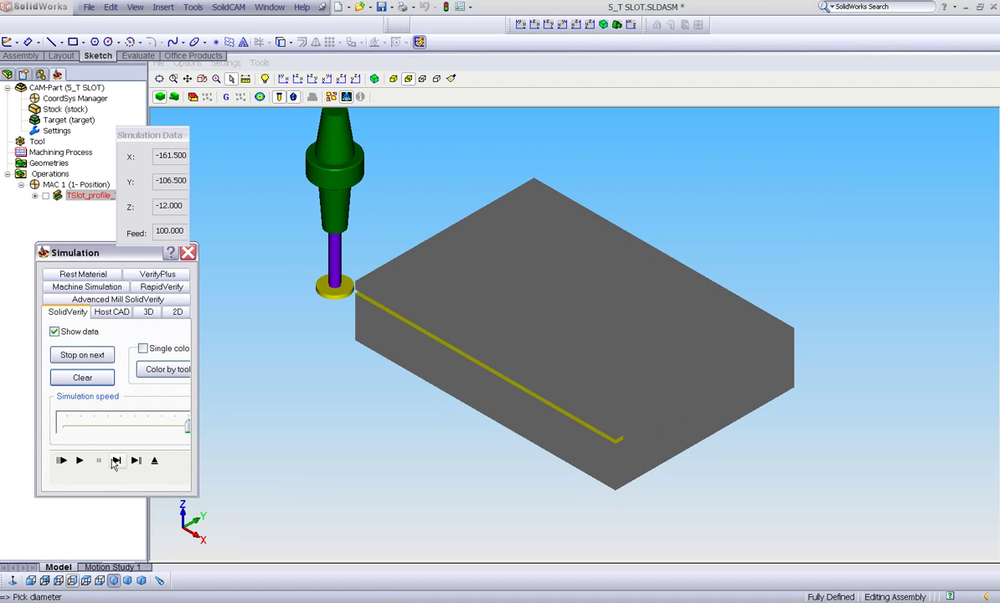
left_click(116, 461)
left_click(117, 461)
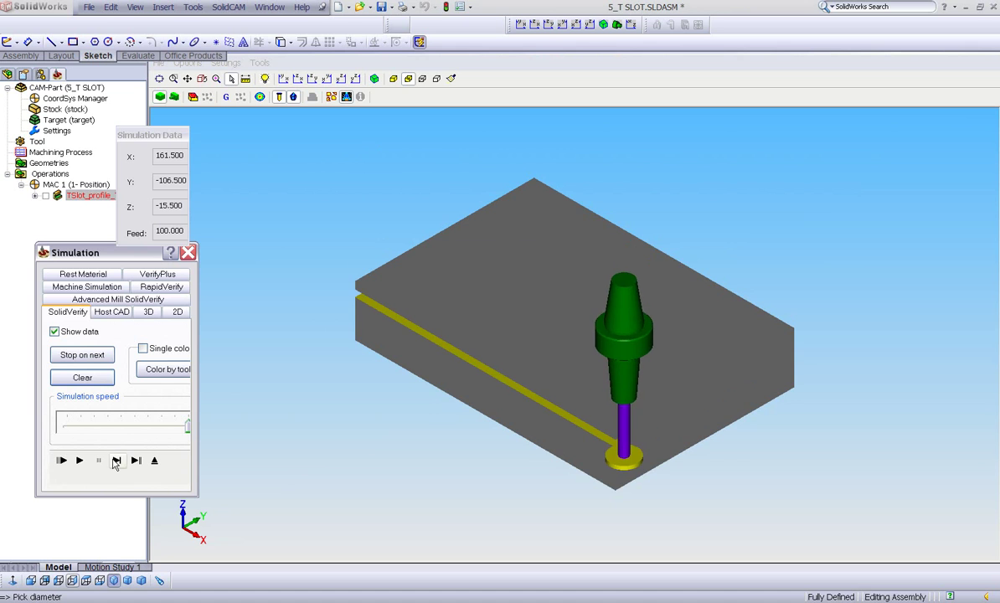
left_click(116, 461)
left_click(116, 461)
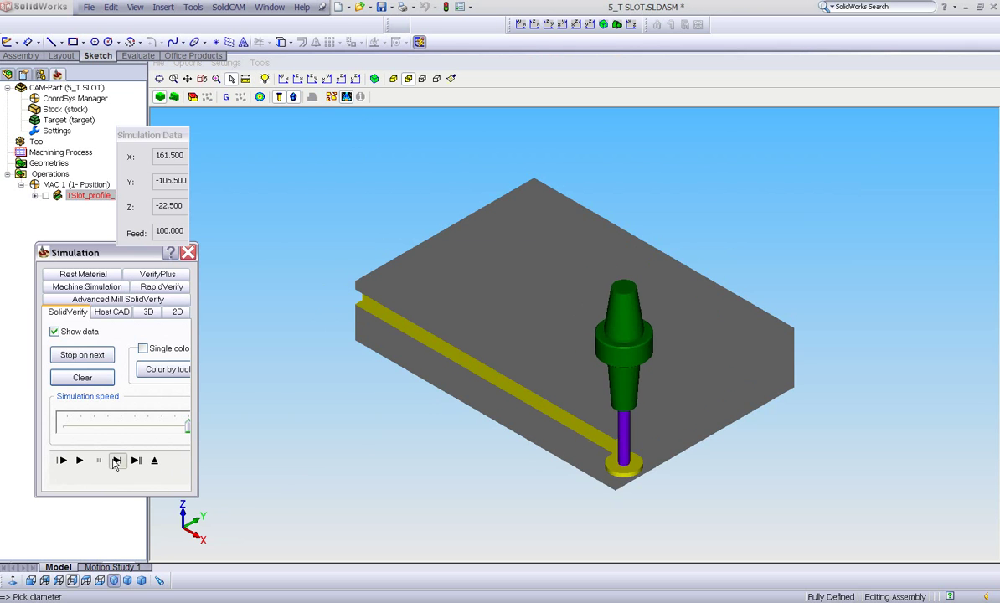
left_click(117, 460)
left_click(116, 461)
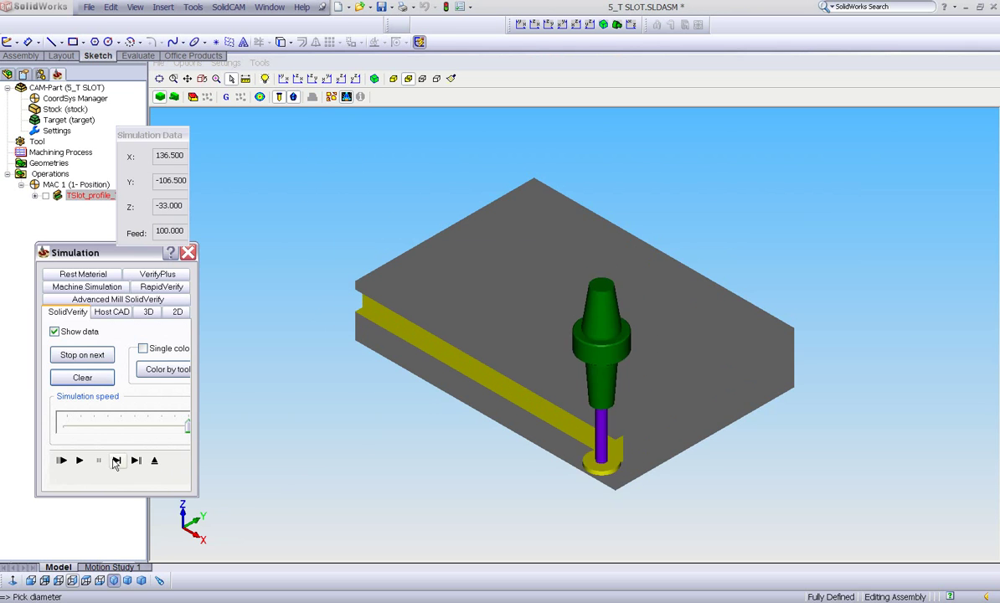
left_click(116, 460)
left_click(116, 461)
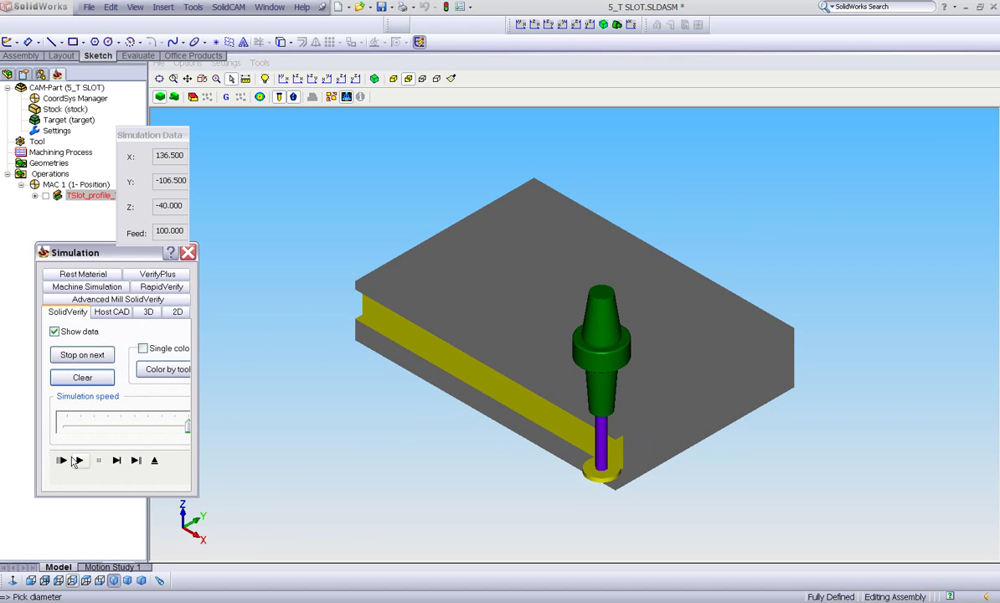
Lower the simulation speed, play the rest, and close the simulation.
left_click_drag(187, 425, 134, 425)
left_click(78, 461)
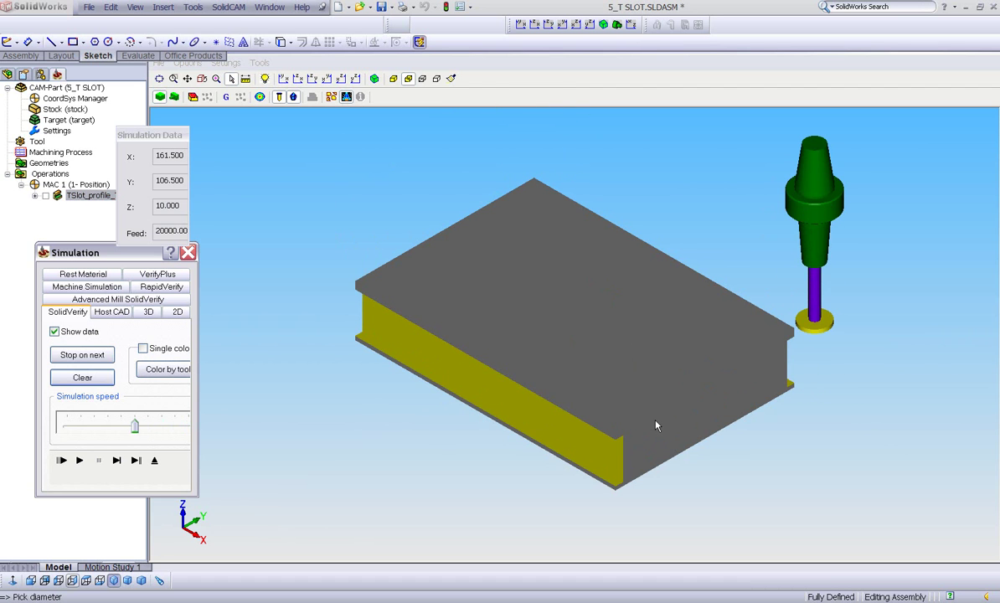
key("Escape")
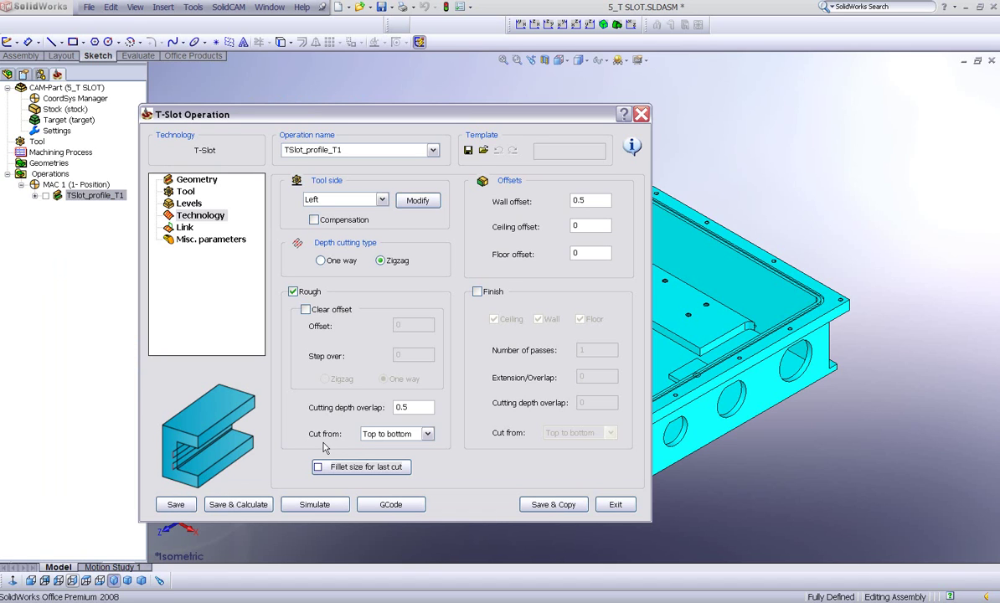
Switch the TSlot_profile_T1 cut order to Middle to bottom and launch its simulation.
left_click(428, 434)
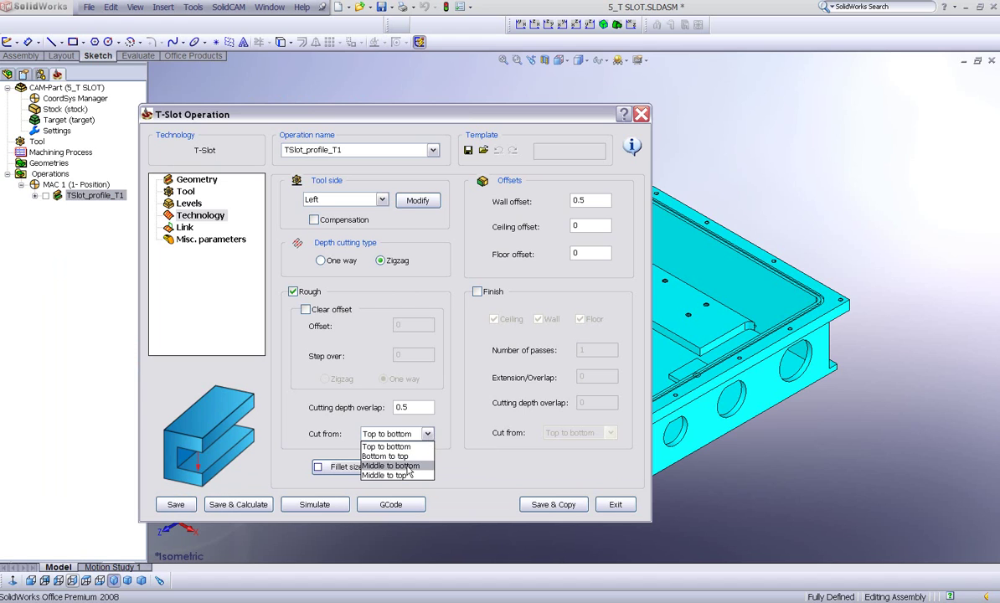
left_click(405, 466)
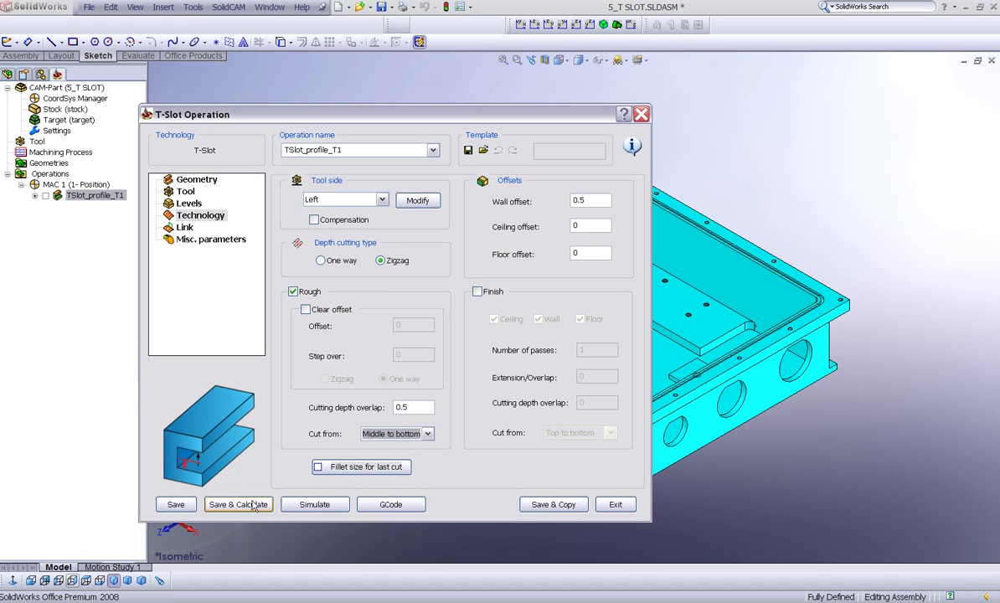
left_click(315, 505)
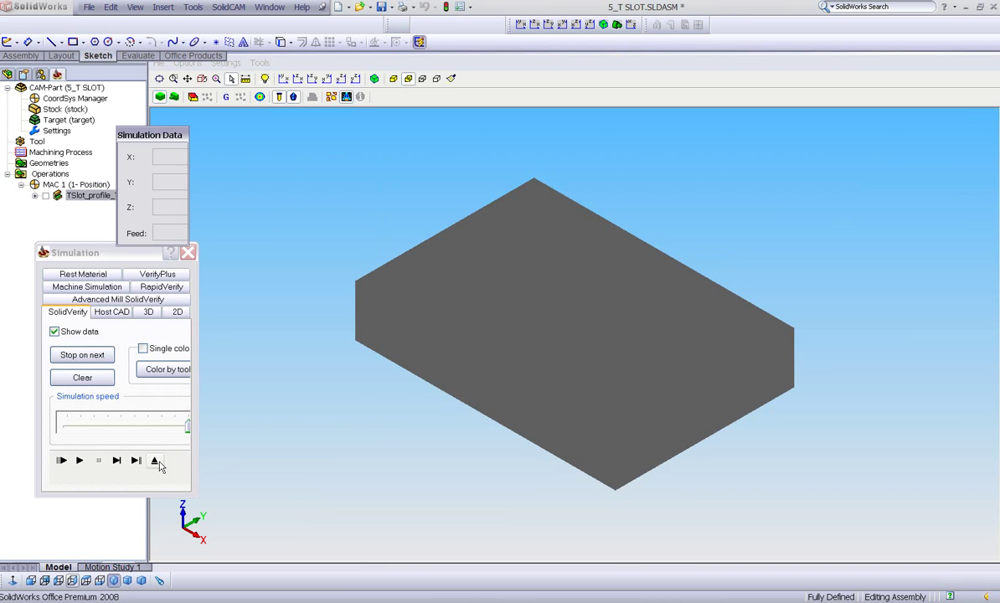
Step and play the Middle to bottom cutting, orbiting the view to inspect the slot.
left_click(117, 461)
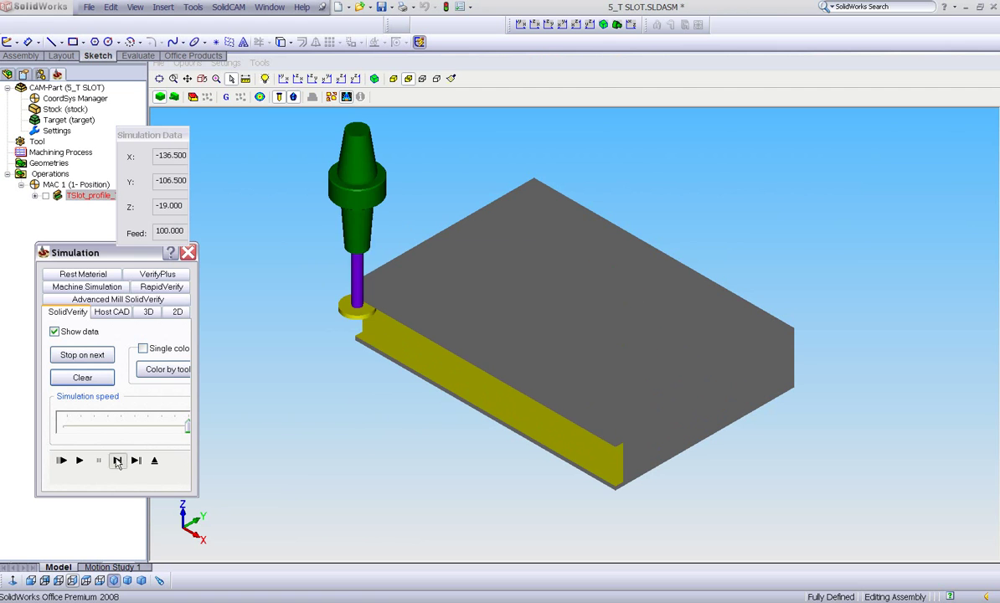
left_click(117, 459)
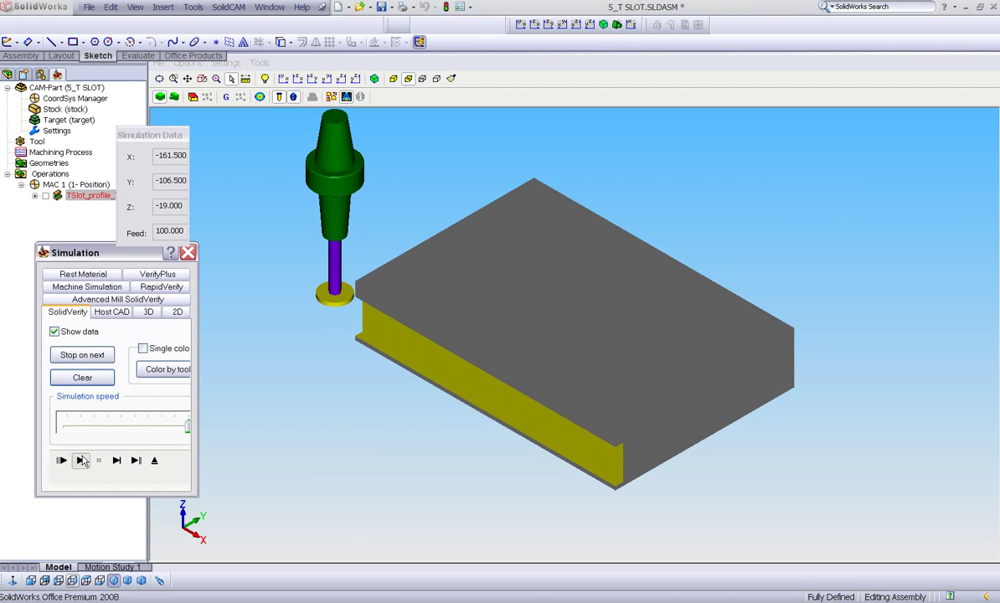
left_click(81, 460)
mouse_move(615, 352)
middle_mouse_down()
mouse_move(629, 346)
mouse_move(587, 352)
mouse_move(605, 339)
mouse_move(625, 354)
middle_mouse_up()
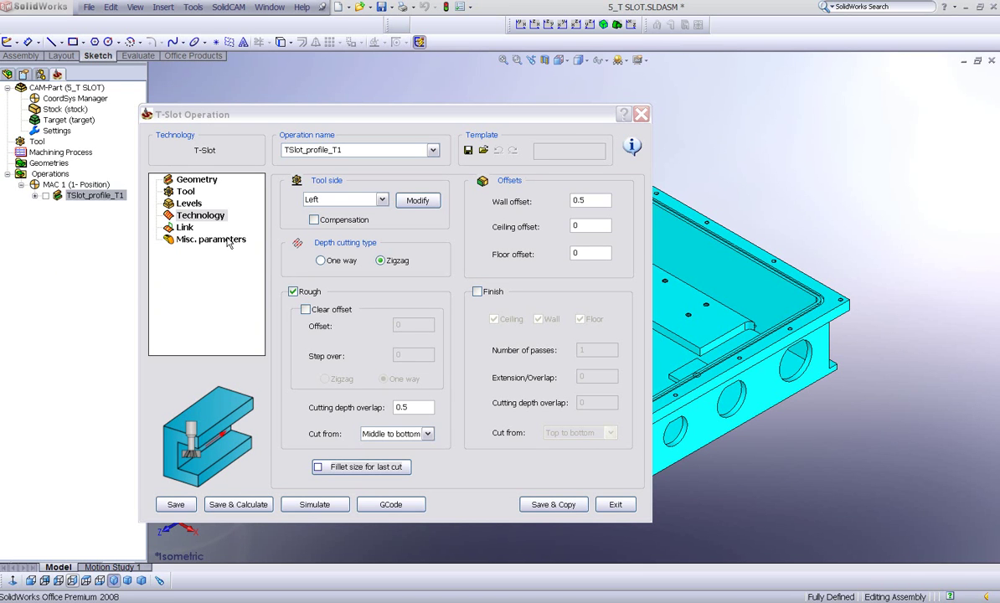
Enable the second offset number in TSlot_profile_T1's tool data.
left_click(185, 192)
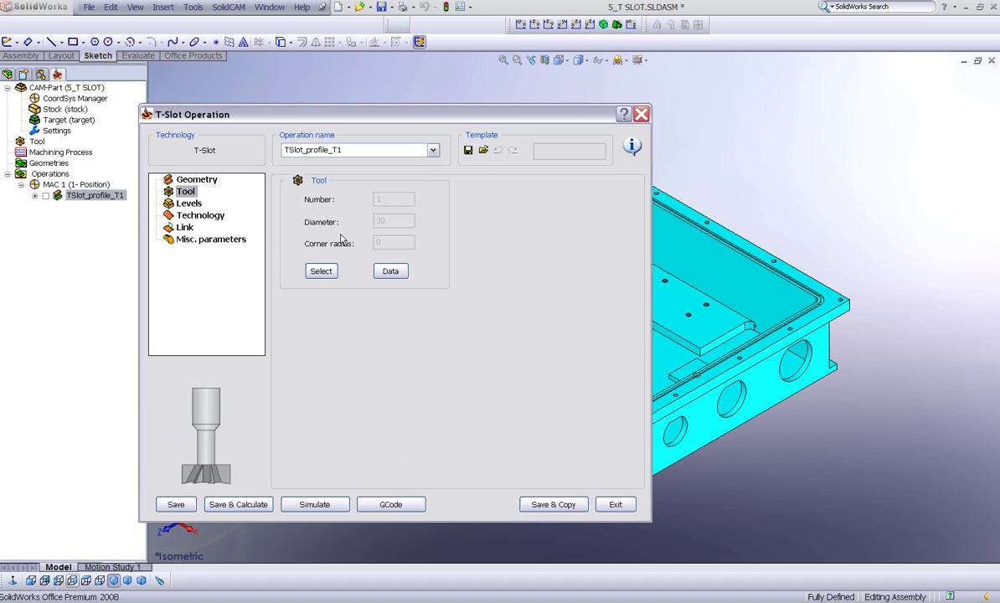
left_click(390, 272)
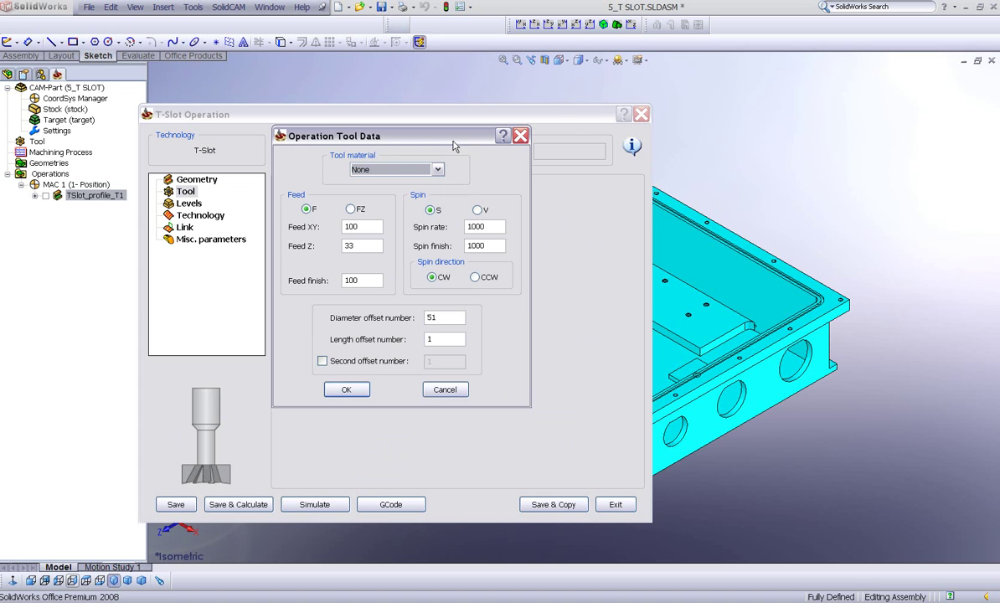
left_click_drag(448, 141, 504, 102)
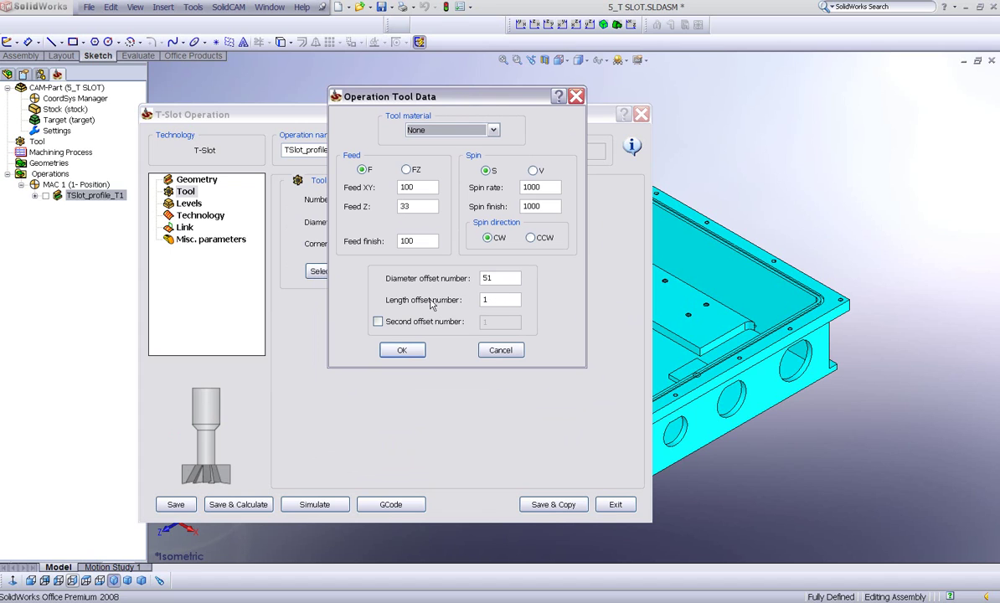
left_click(378, 324)
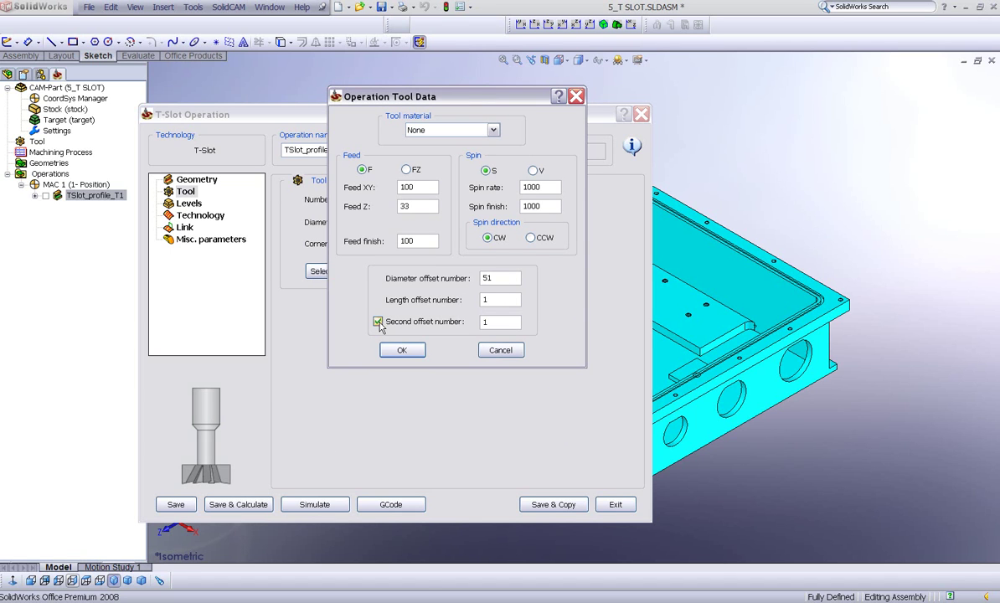